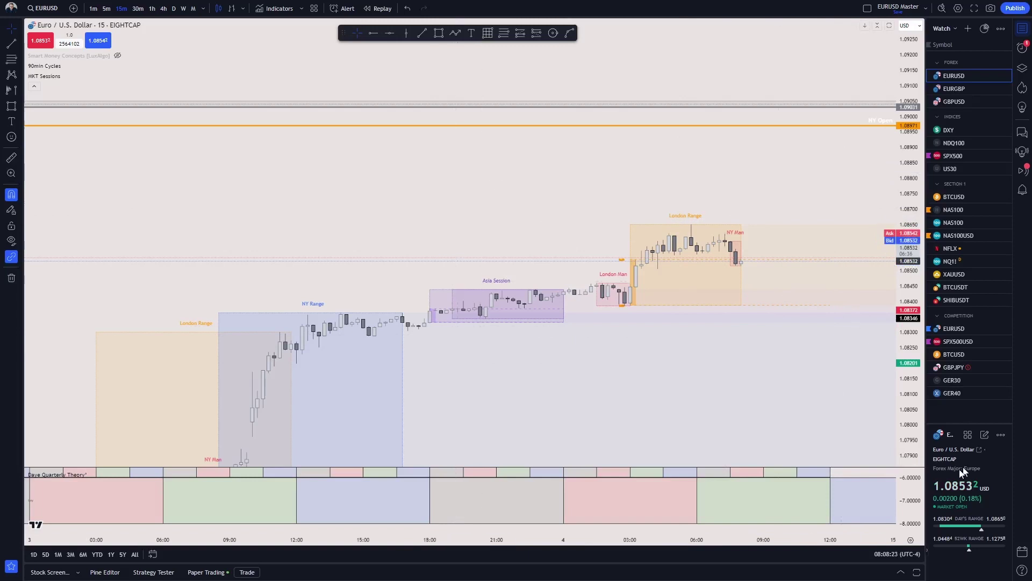
# Step: Examine the London range and New York manipulation area on the 15-minute EURUSD chart
pyautogui.moveTo(909, 436); pyautogui.dragTo(903, 356)
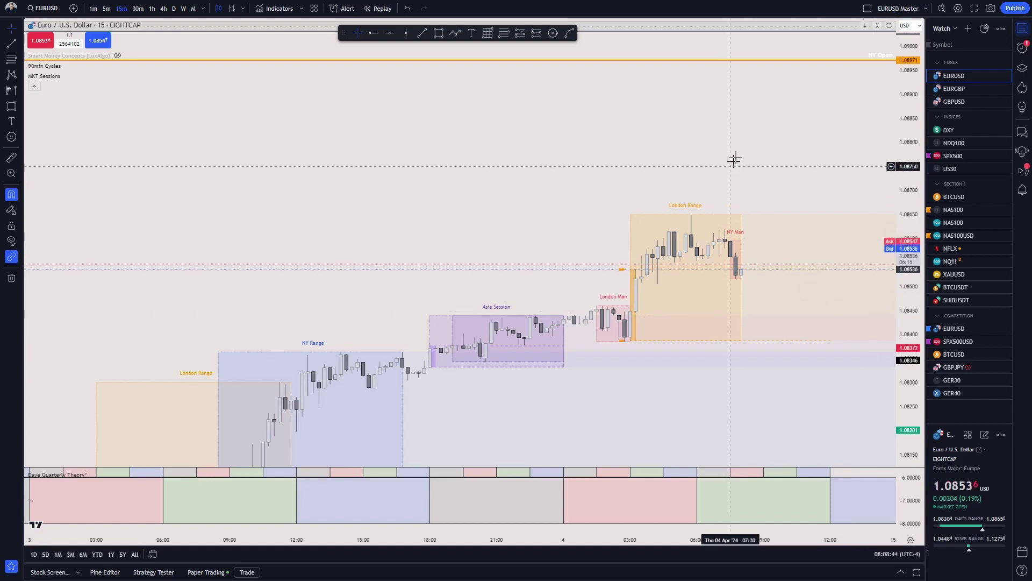
pyautogui.moveTo(733, 159); pyautogui.dragTo(695, 145)
pyautogui.moveTo(912, 198); pyautogui.dragTo(909, 135)
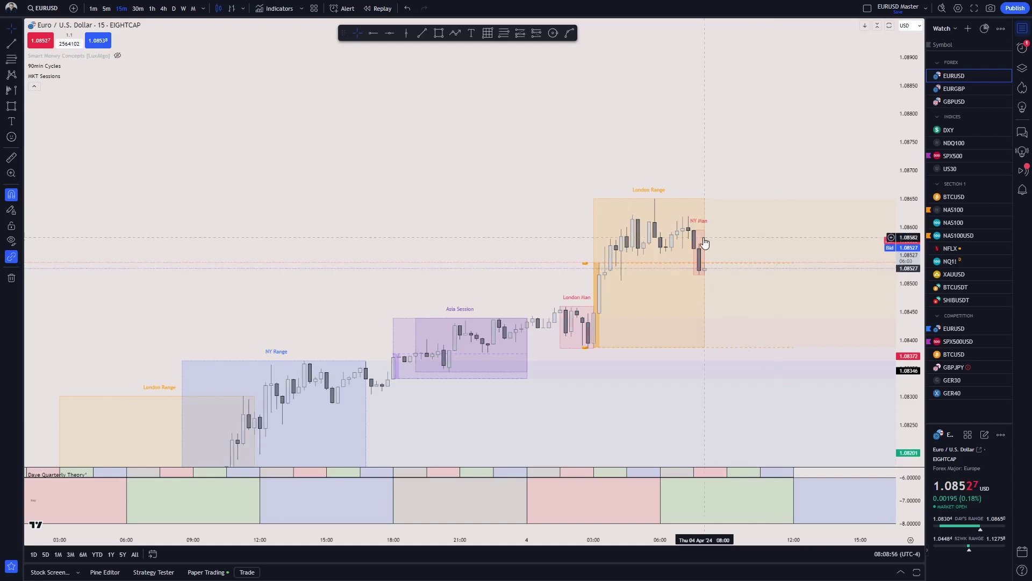
pyautogui.moveTo(908, 224); pyautogui.dragTo(895, 191)
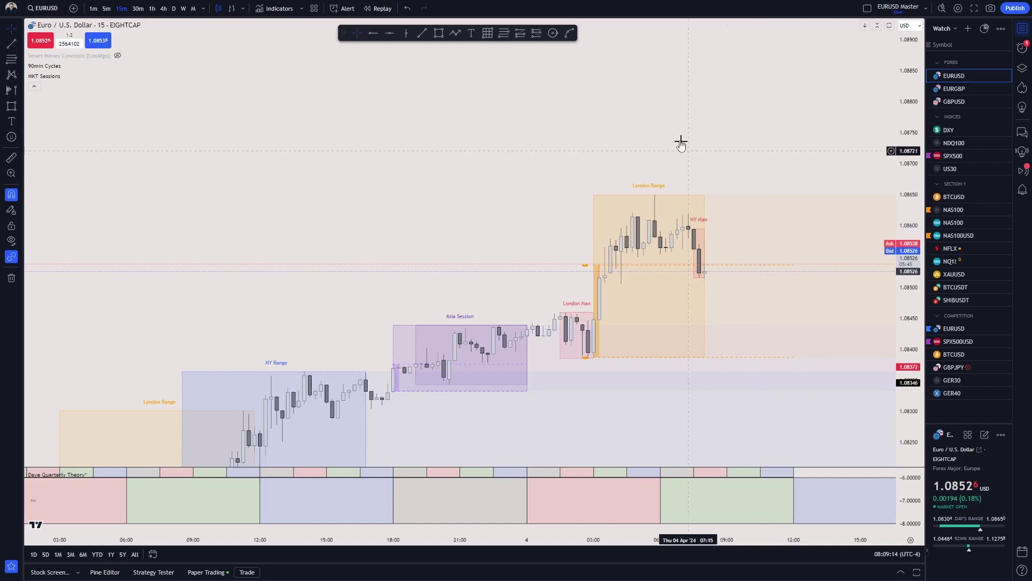
pyautogui.moveTo(627, 142); pyautogui.dragTo(645, 137)
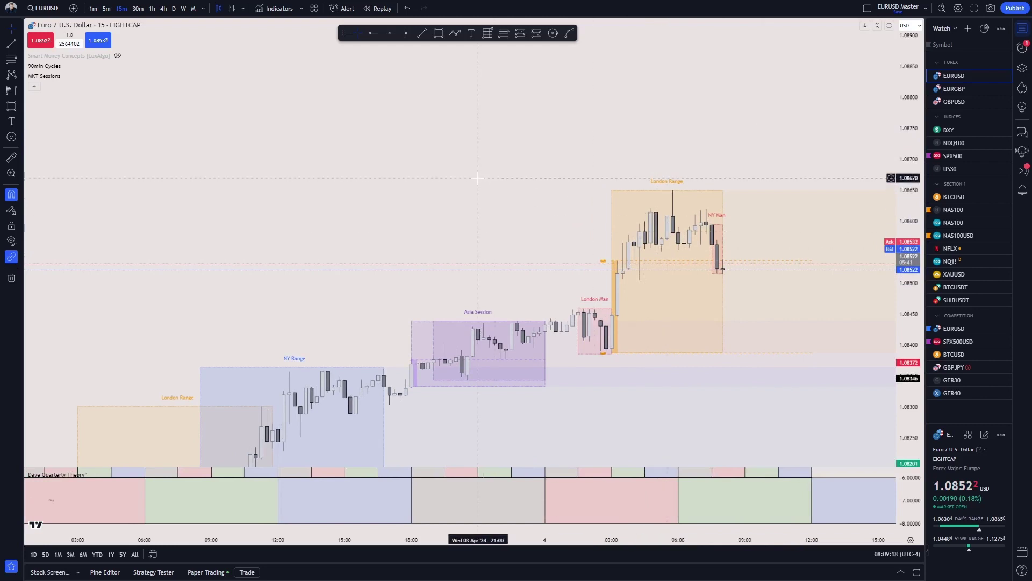
pyautogui.moveTo(479, 178); pyautogui.dragTo(492, 155)
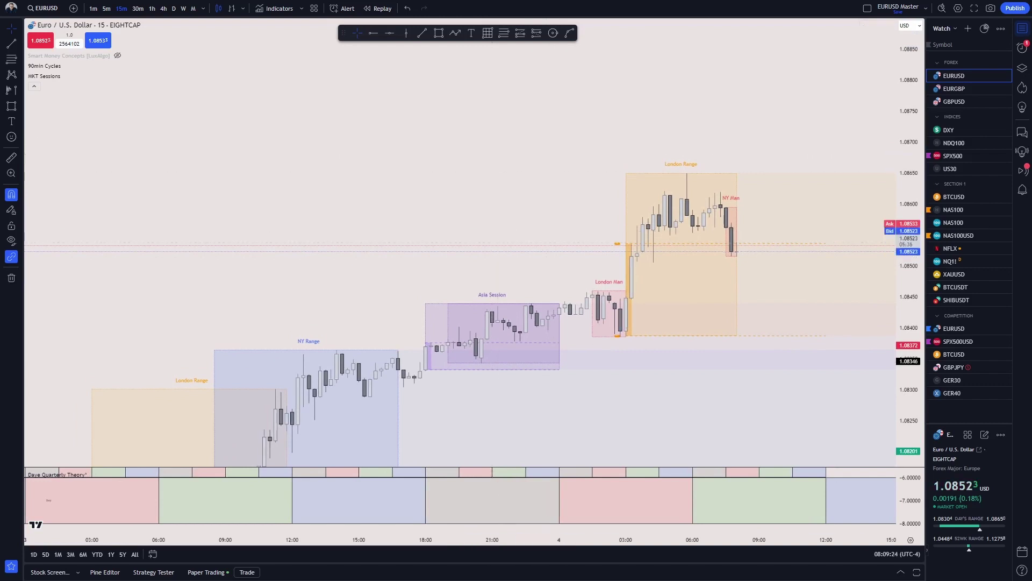
# Step: Switch to Discord and read the multi-timeframe strategy notes in the premium-chat thread, highlighting the "Supply and demand Zones" item
pyautogui.hotkey('alt', 'Tab')
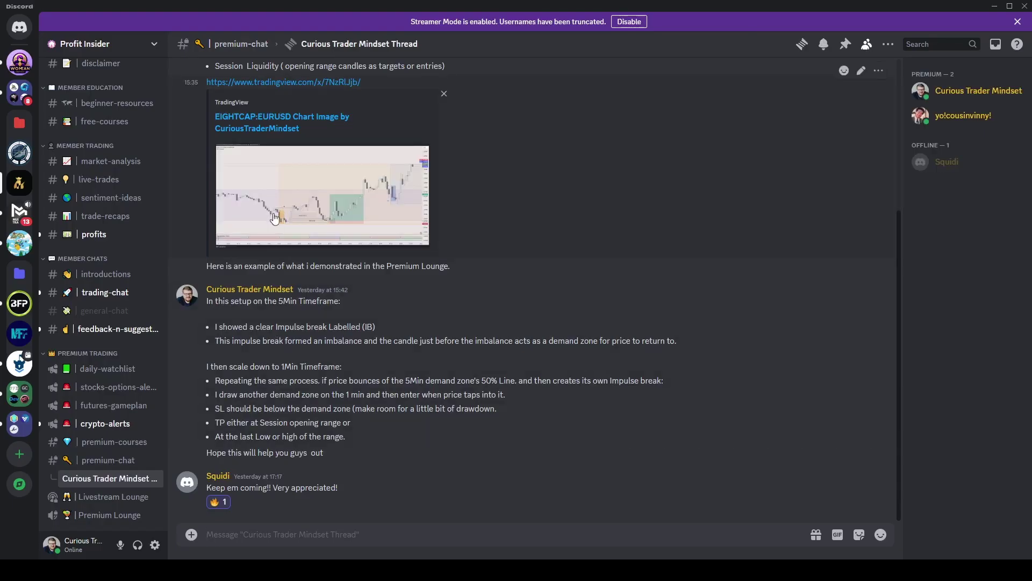
pyautogui.scroll(4, 298, 262)
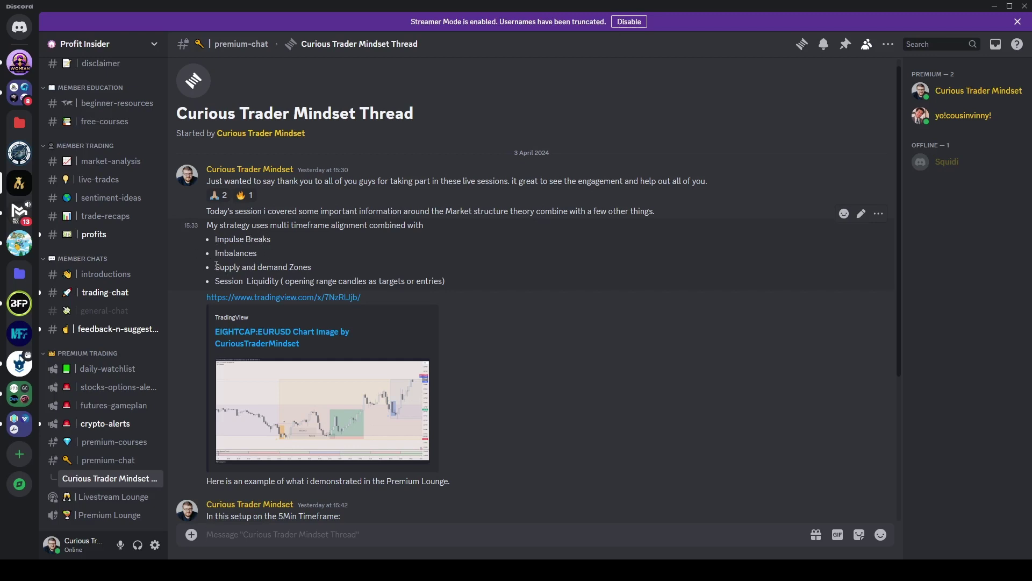
pyautogui.moveTo(216, 266); pyautogui.dragTo(318, 269)
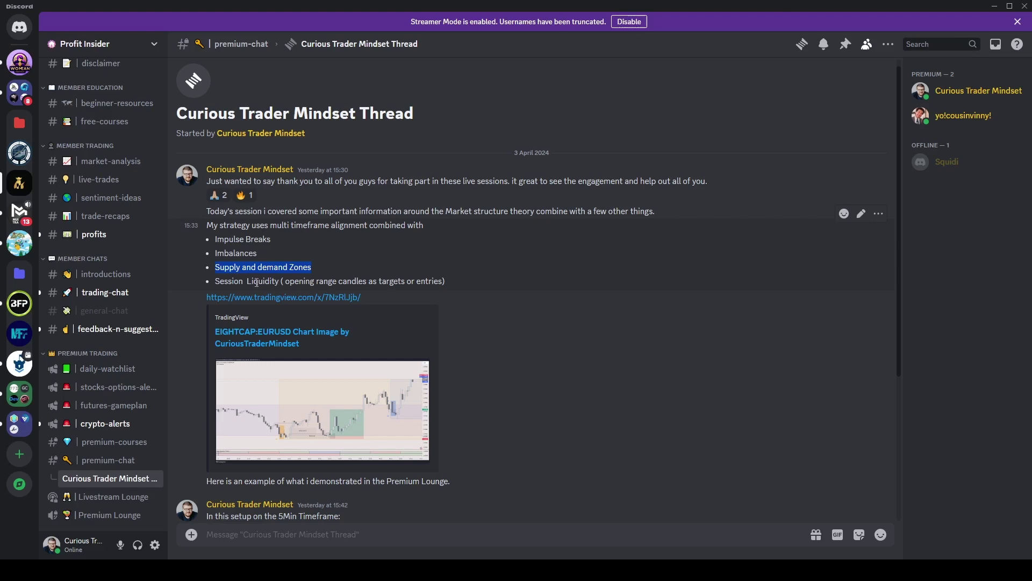
pyautogui.scroll(-5, 316, 276)
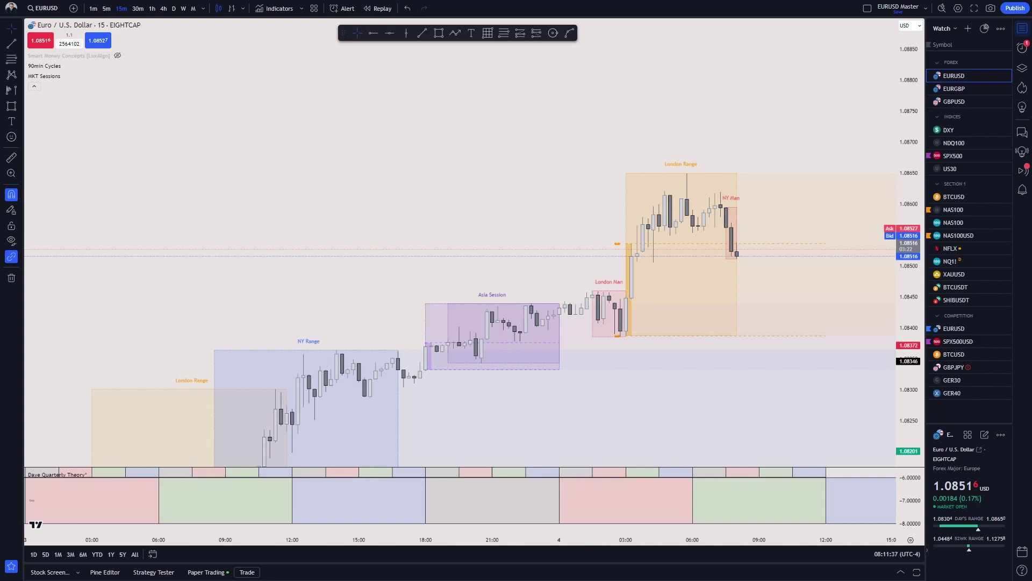
# Step: Examine the 3 April EURUSD setup on the 15-minute chart, covering the London manipulation, impulse break, imbalance, demand zone and long position
pyautogui.moveTo(422, 119); pyautogui.dragTo(506, 45)
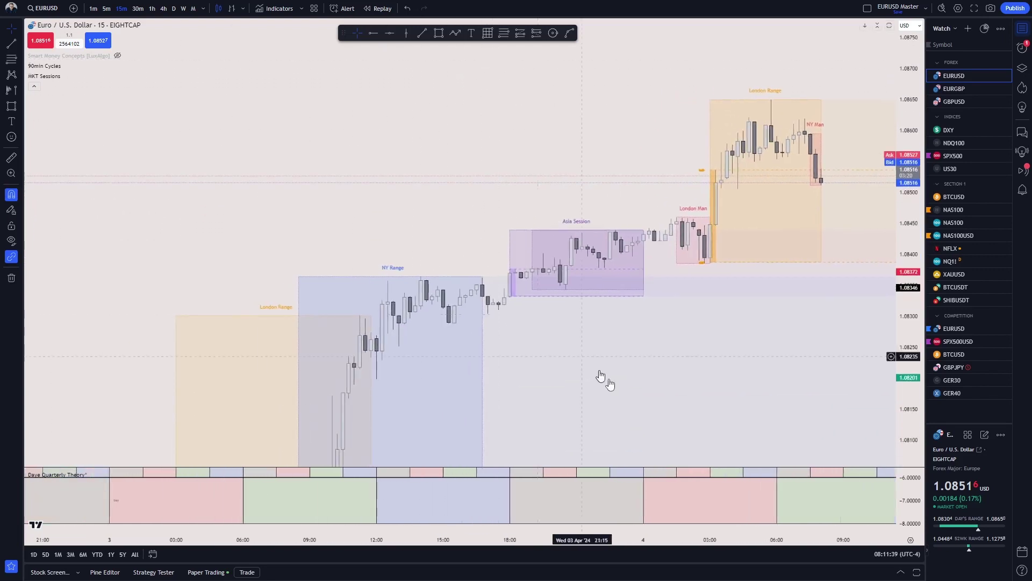
pyautogui.moveTo(565, 364); pyautogui.dragTo(797, 155)
pyautogui.moveTo(390, 427); pyautogui.dragTo(565, 394)
pyautogui.scroll(2, 640, 381)
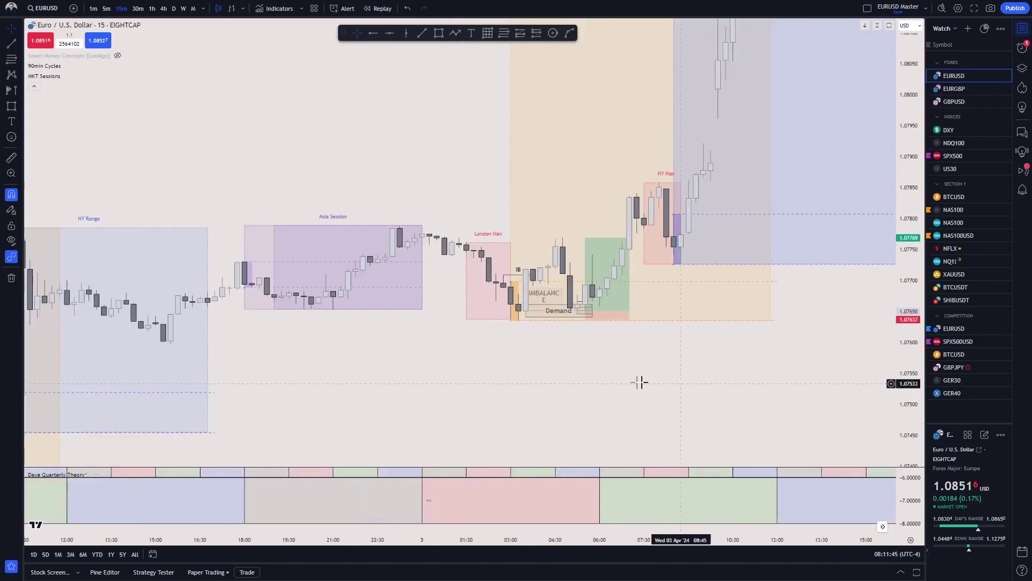
pyautogui.moveTo(632, 382); pyautogui.dragTo(734, 405)
pyautogui.moveTo(910, 376); pyautogui.dragTo(915, 246)
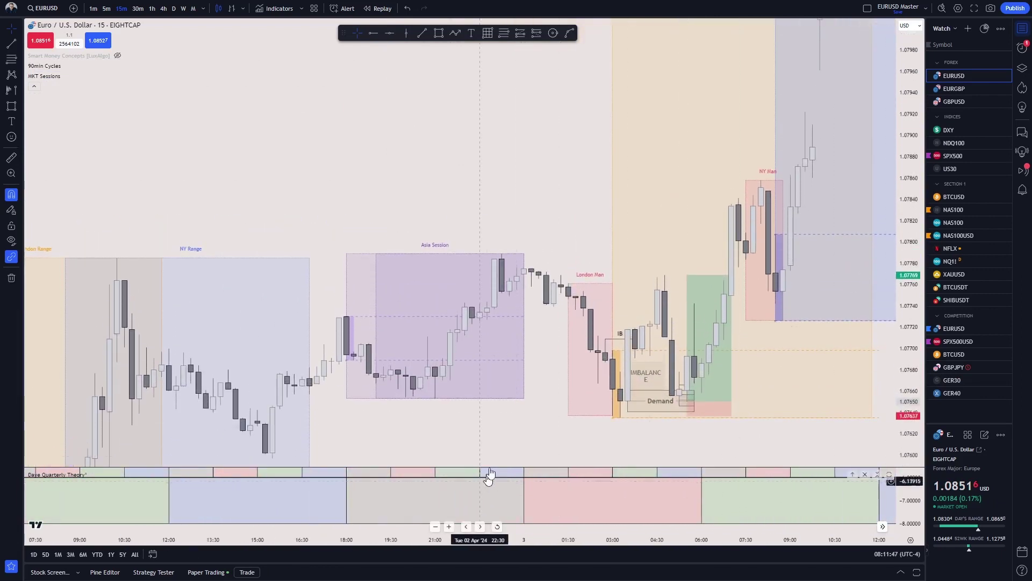
pyautogui.moveTo(522, 397); pyautogui.dragTo(449, 353)
pyautogui.moveTo(317, 401); pyautogui.dragTo(415, 382)
pyautogui.moveTo(594, 401); pyautogui.dragTo(532, 424)
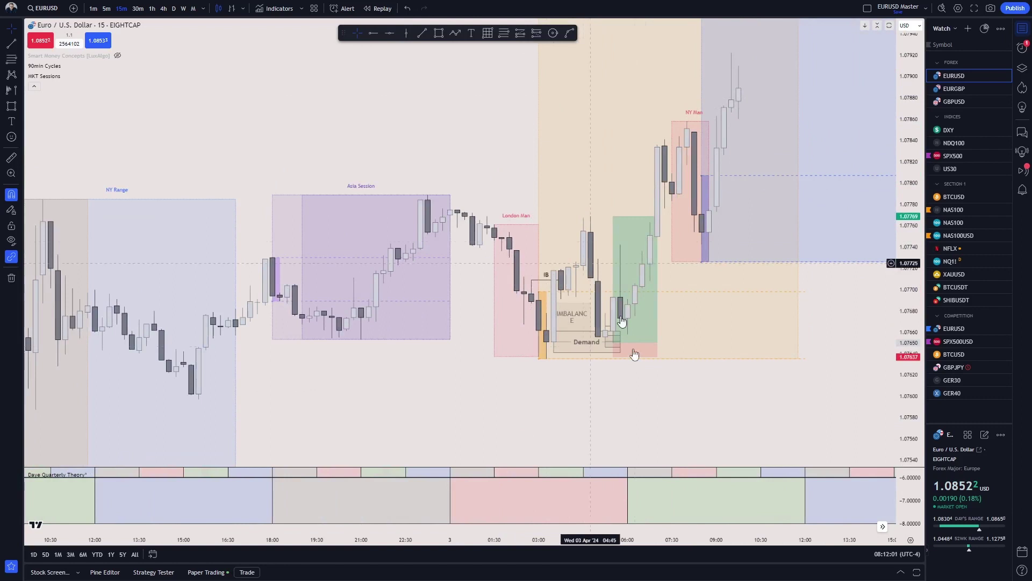
pyautogui.moveTo(569, 123); pyautogui.dragTo(555, 168)
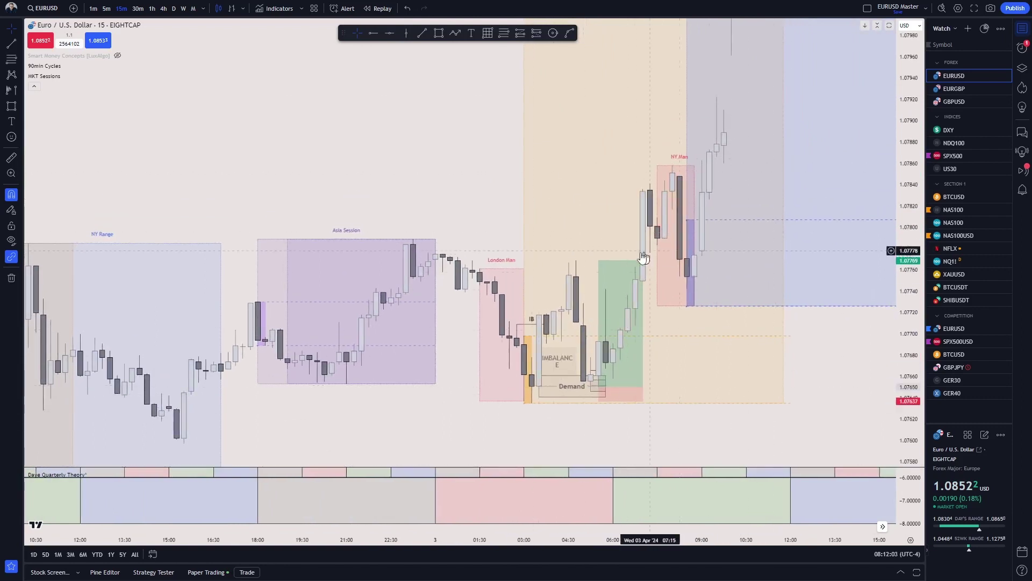
pyautogui.moveTo(827, 354); pyautogui.dragTo(844, 367)
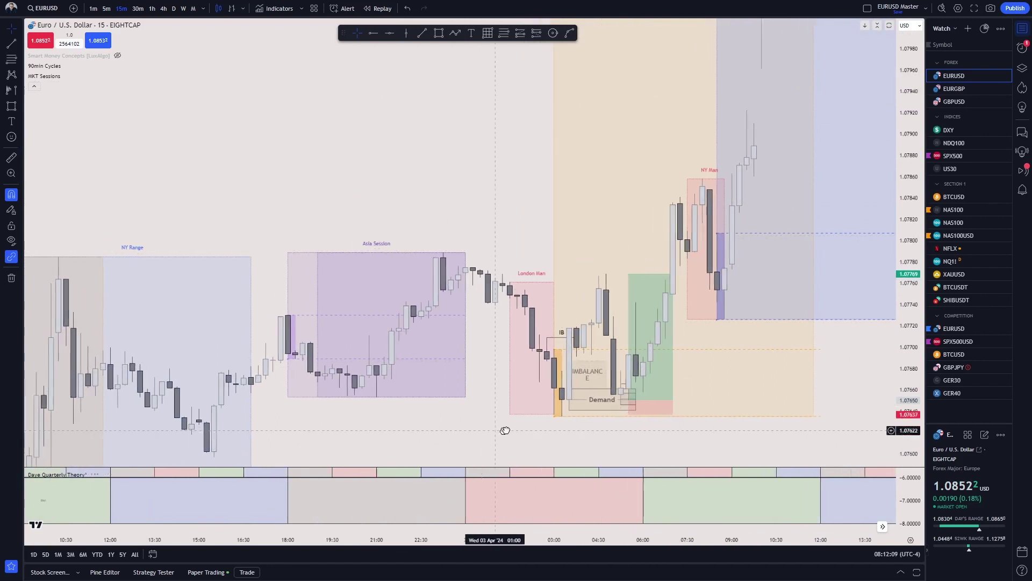
pyautogui.moveTo(505, 430); pyautogui.dragTo(549, 383)
pyautogui.scroll(3, 495, 407)
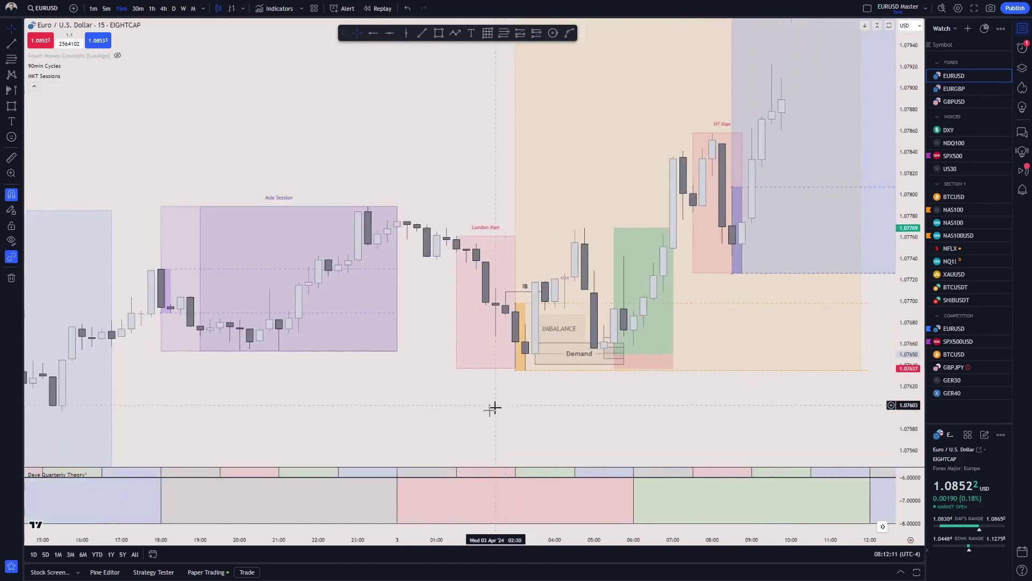
pyautogui.moveTo(495, 407); pyautogui.dragTo(512, 406)
# Step: Change the EURUSD chart to the 5-minute timeframe and bring the 3 April imbalance and demand zone into view
pyautogui.click(107, 9)
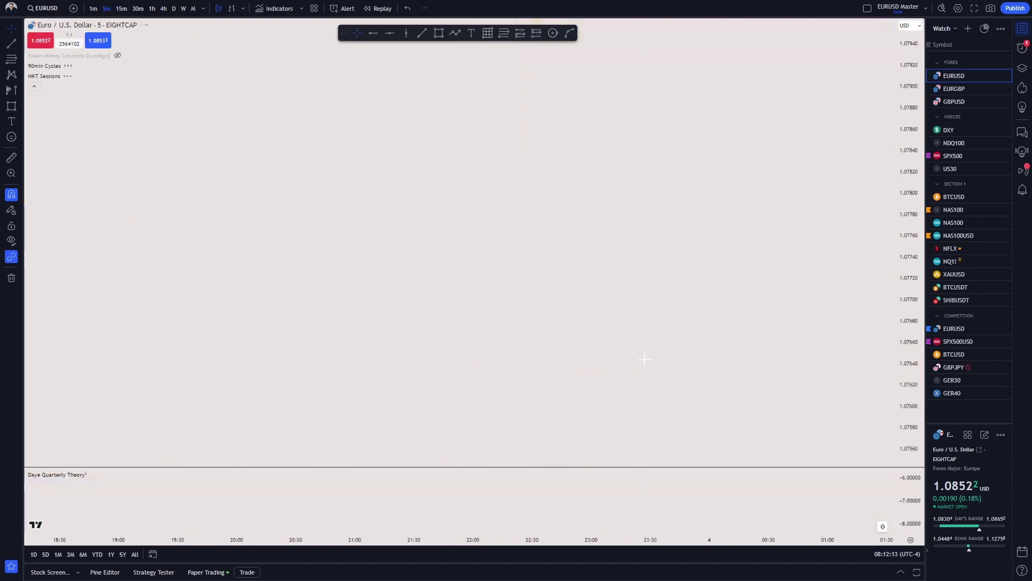
pyautogui.scroll(-12, 873, 240)
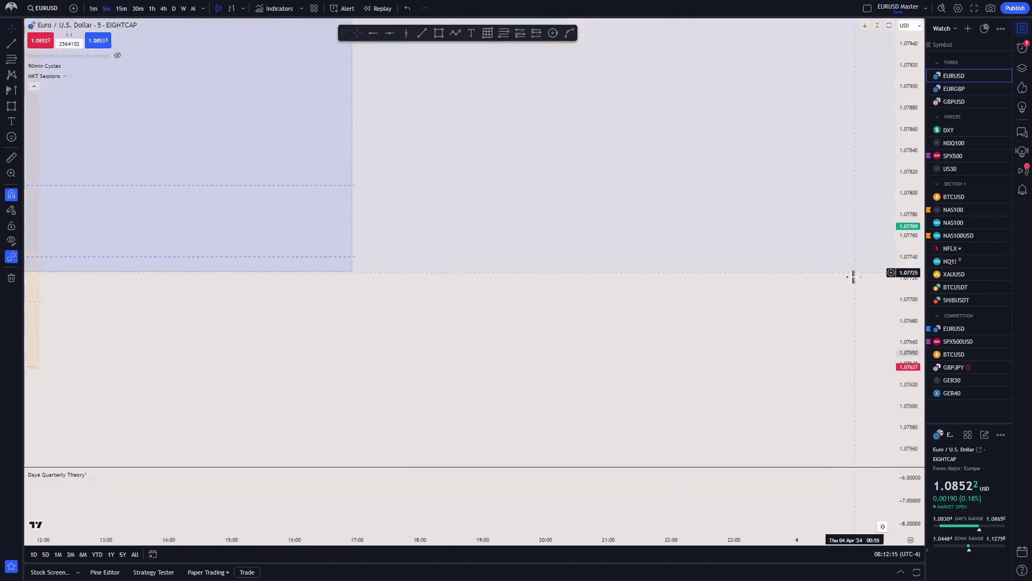
pyautogui.moveTo(693, 380); pyautogui.dragTo(909, 360)
pyautogui.scroll(3, 779, 371)
pyautogui.scroll(5, 652, 425)
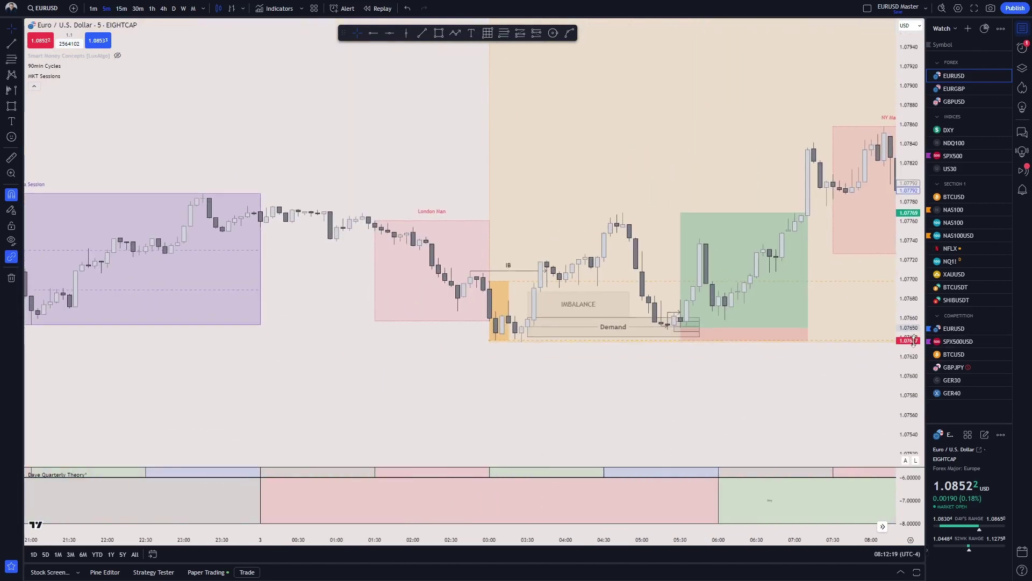
pyautogui.scroll(3, 535, 396)
# Step: Draw a horizontal trend line at 1.07653 from the Asia session low at 21:00 on 2 April to the 03:05 candle on 3 April
pyautogui.moveTo(301, 373); pyautogui.dragTo(450, 352)
pyautogui.moveTo(179, 389); pyautogui.dragTo(404, 356)
pyautogui.hscroll(-4, 474, 338)
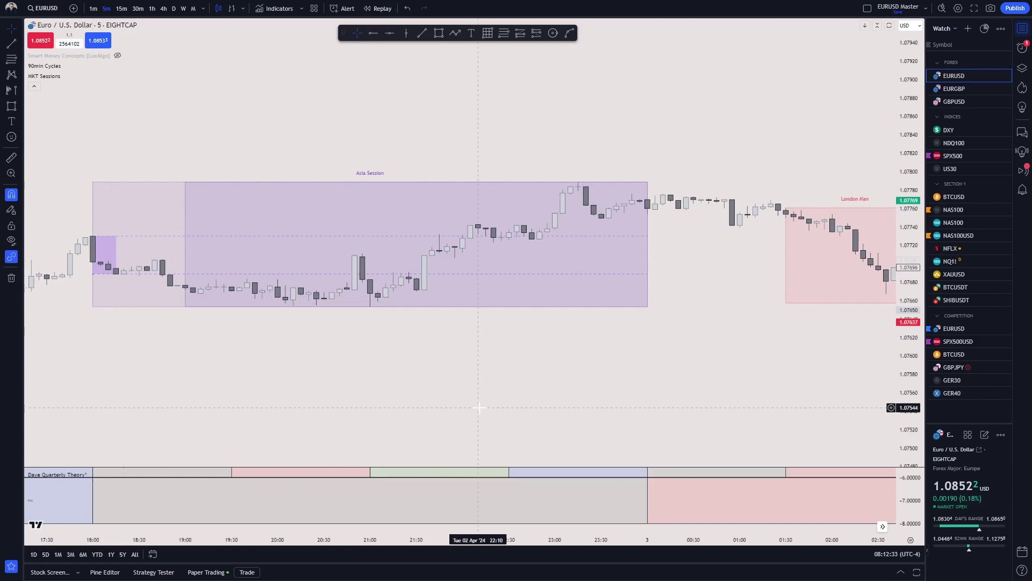
pyautogui.moveTo(682, 396); pyautogui.dragTo(530, 406)
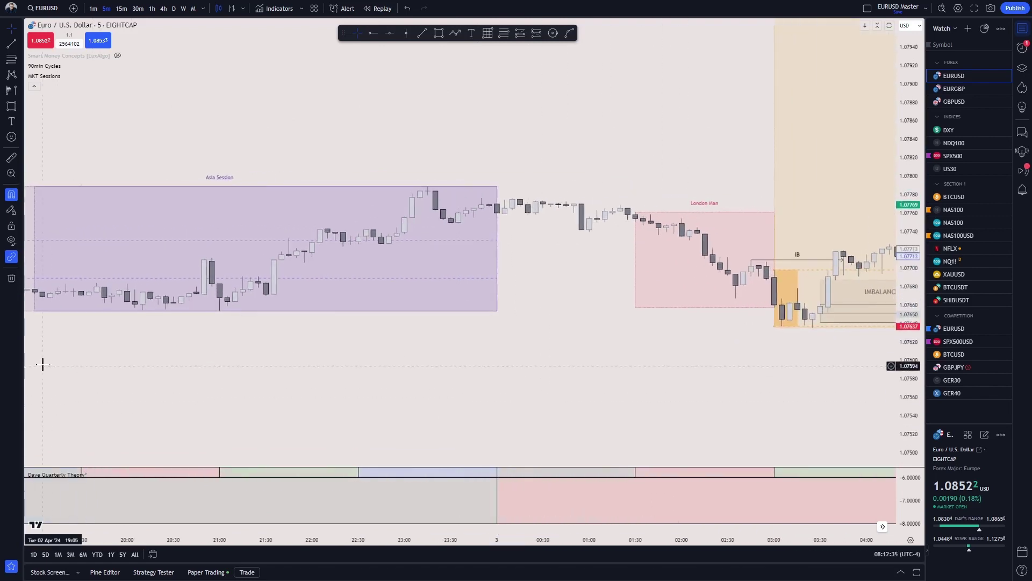
pyautogui.moveTo(196, 301); pyautogui.dragTo(181, 307)
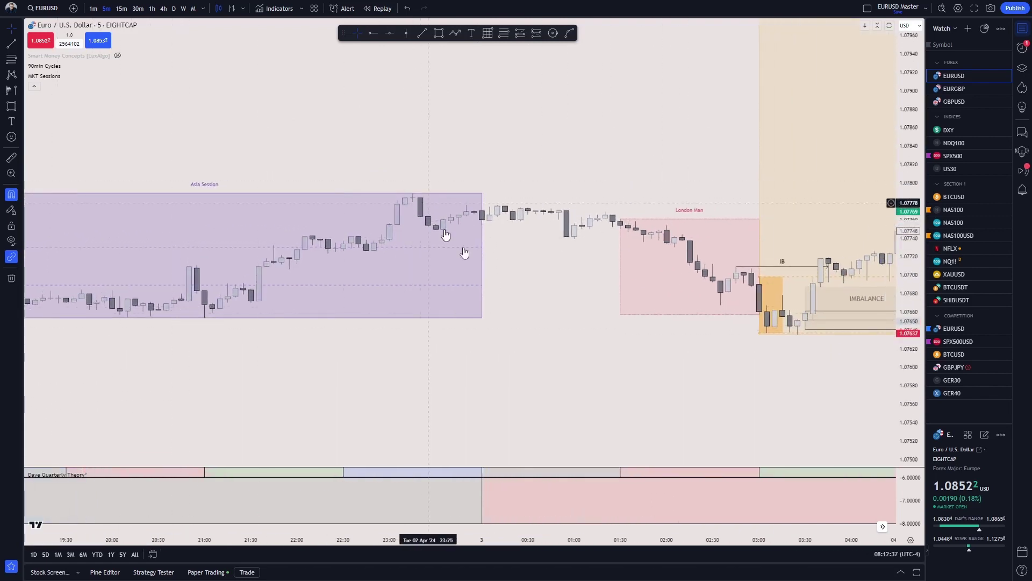
pyautogui.moveTo(547, 238); pyautogui.dragTo(406, 196)
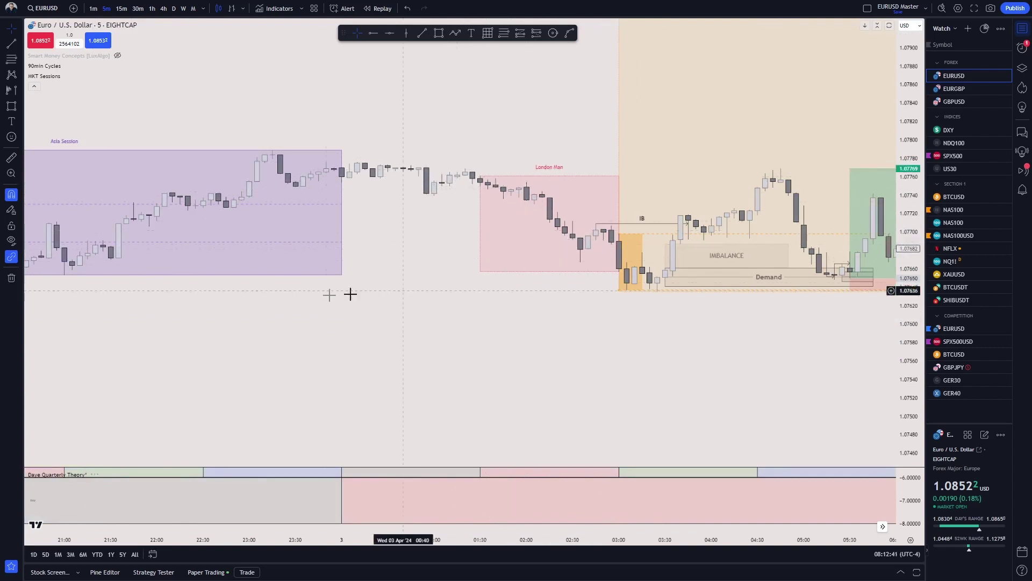
pyautogui.moveTo(134, 295); pyautogui.dragTo(283, 295)
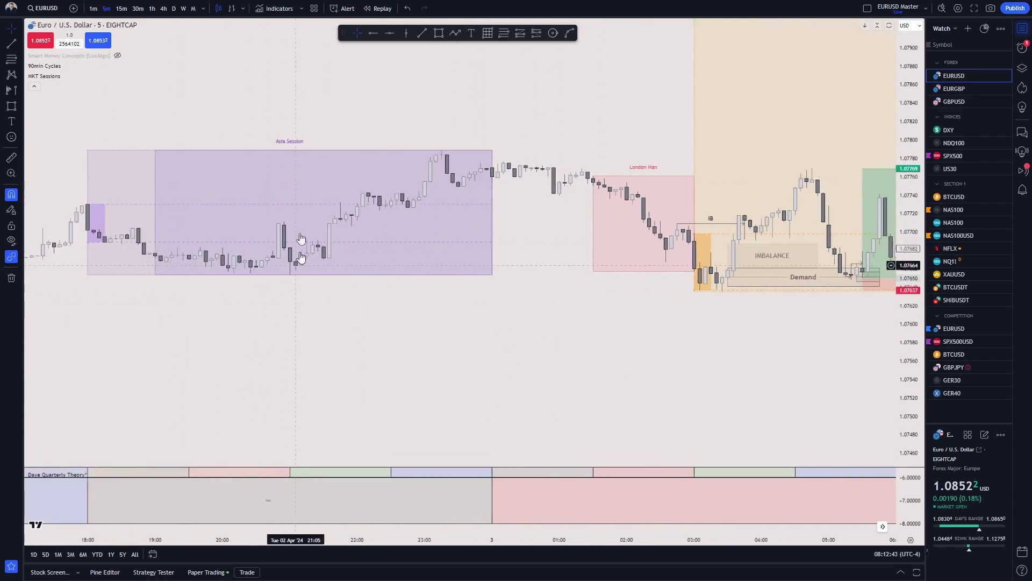
pyautogui.click(422, 32)
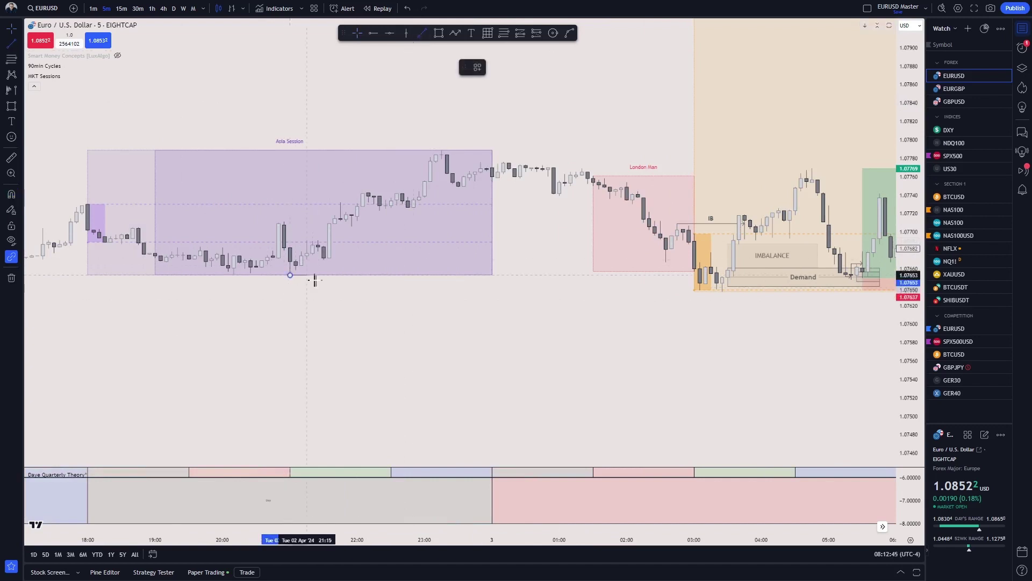
pyautogui.click(710, 285)
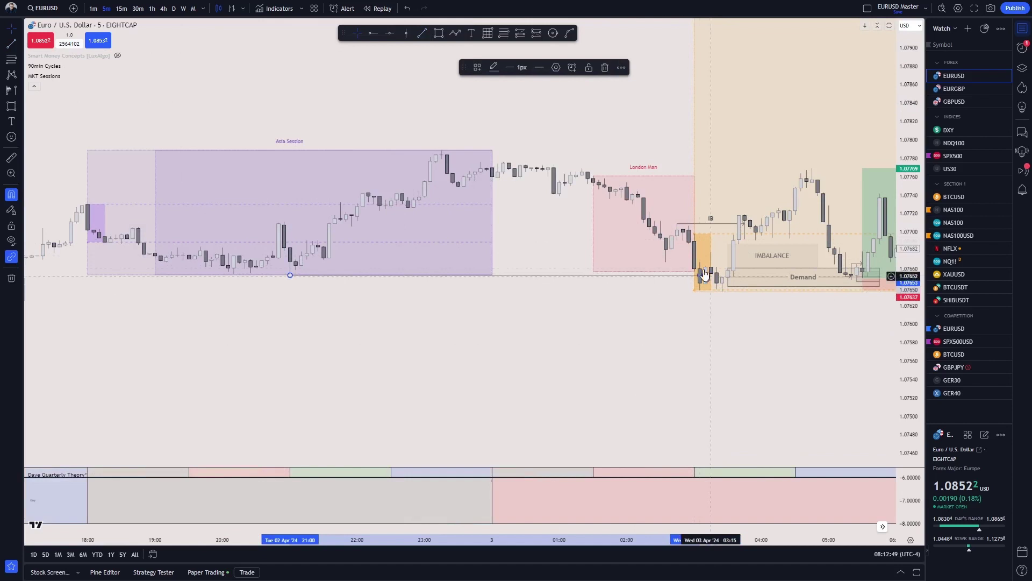
pyautogui.moveTo(705, 274); pyautogui.dragTo(699, 275)
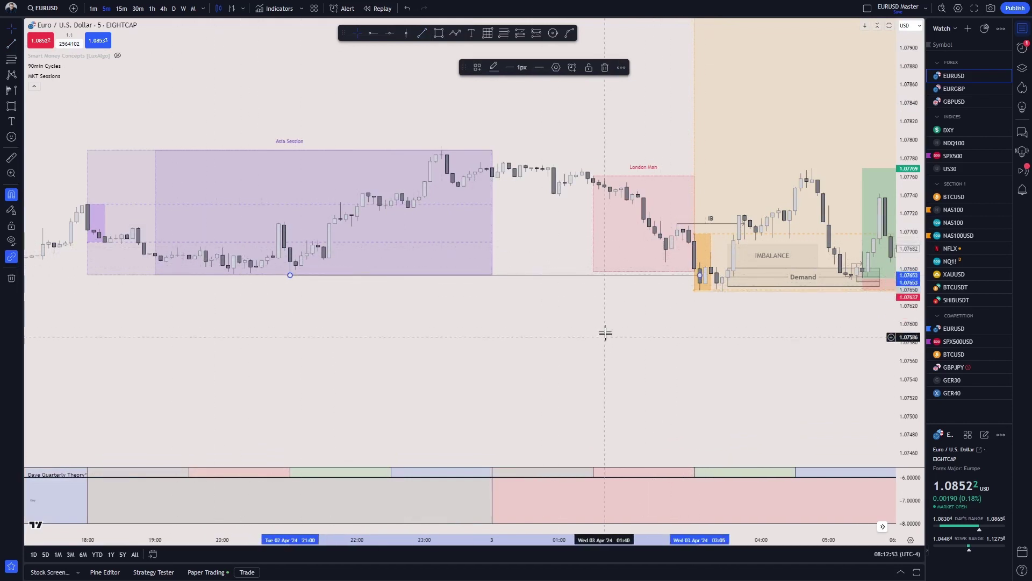
# Step: Examine the 3 April London move below the Asia session low, including the imbalance, demand zone and long position
pyautogui.moveTo(582, 362); pyautogui.dragTo(420, 376)
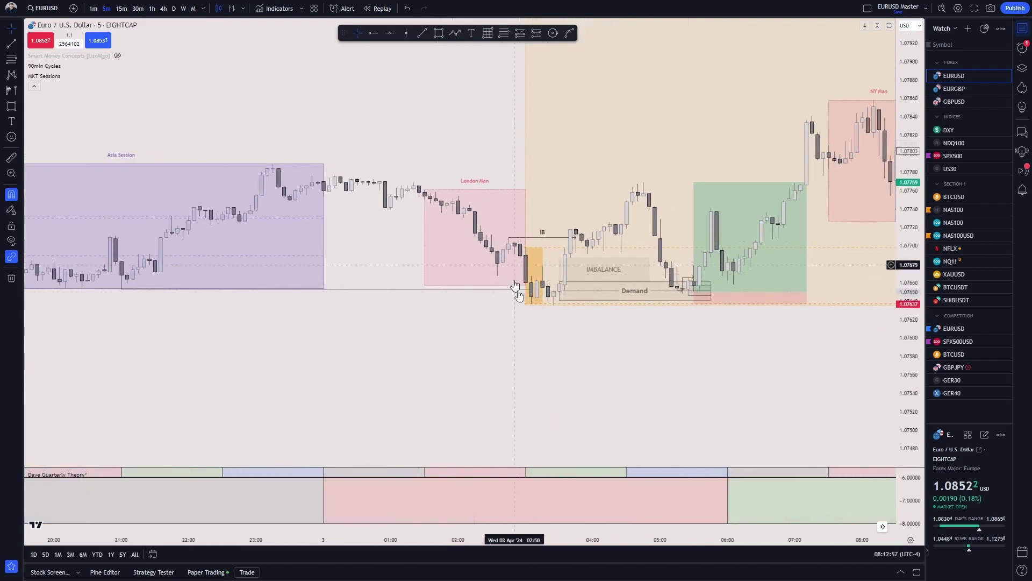
pyautogui.moveTo(514, 285); pyautogui.dragTo(611, 346)
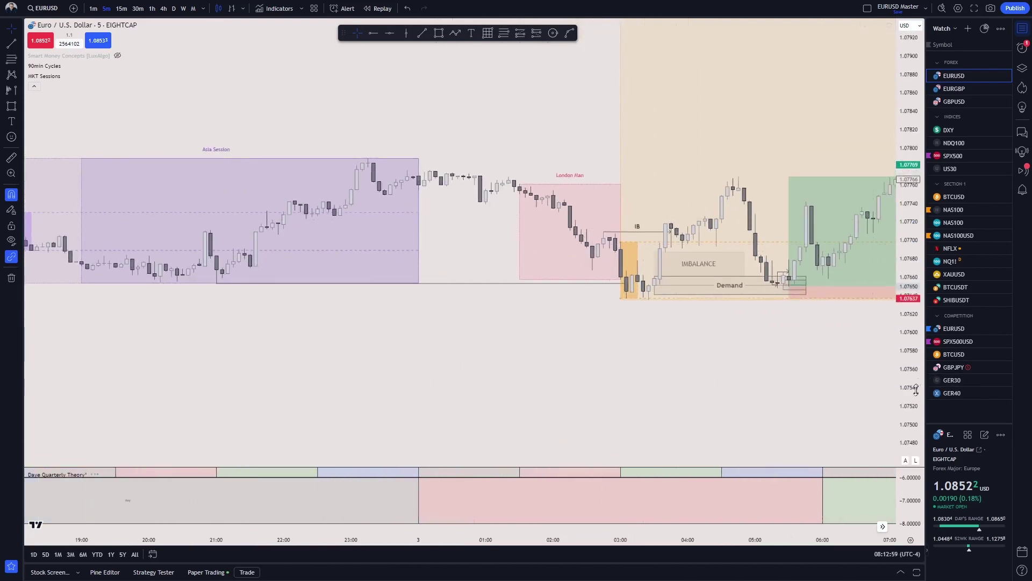
pyautogui.moveTo(916, 390)
pyautogui.mouseDown()
pyautogui.moveTo(916, 344)
pyautogui.moveTo(916, 371)
pyautogui.mouseUp()
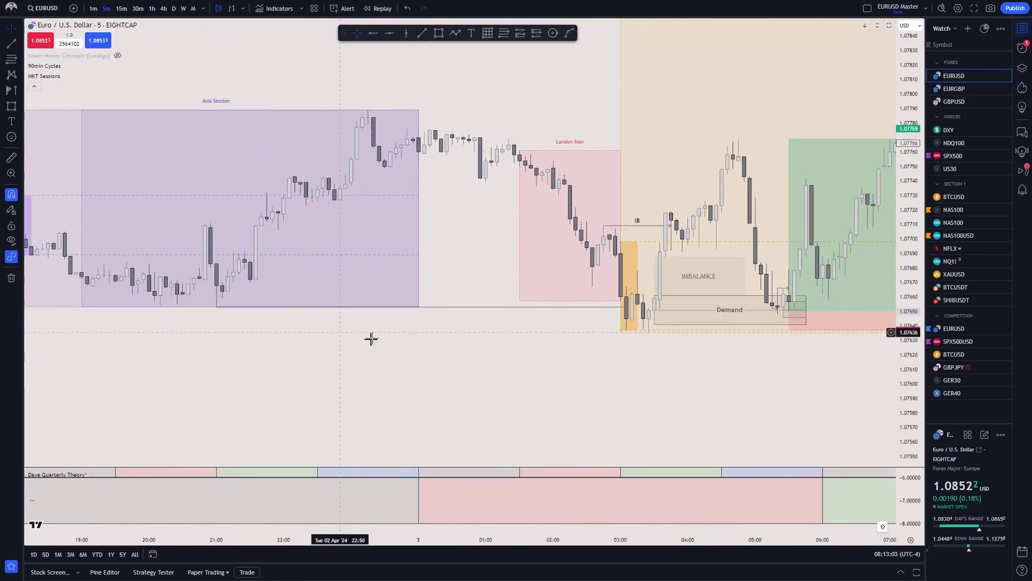
pyautogui.moveTo(565, 310); pyautogui.dragTo(548, 327)
pyautogui.moveTo(606, 389); pyautogui.dragTo(568, 406)
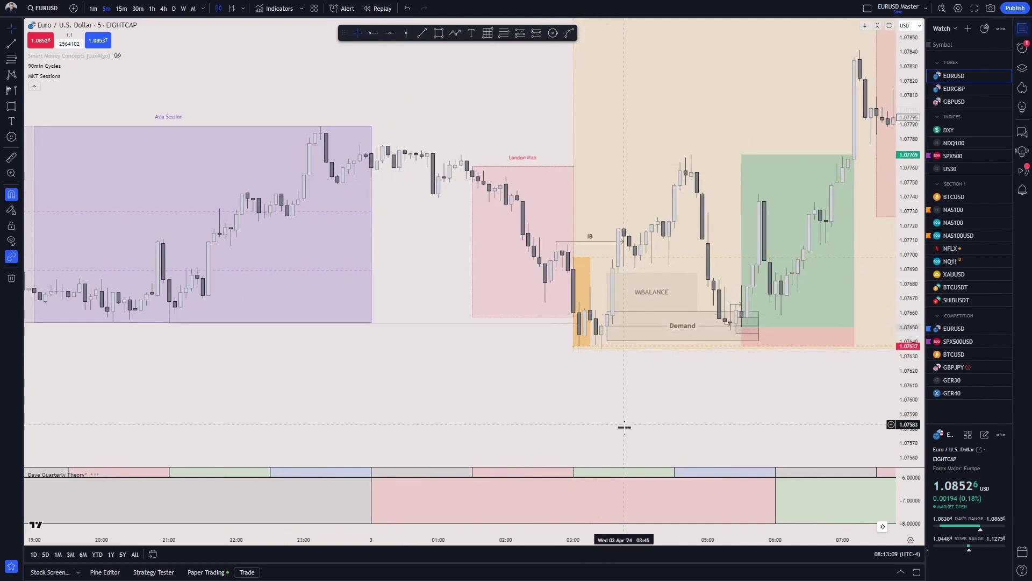
pyautogui.moveTo(624, 426); pyautogui.dragTo(585, 437)
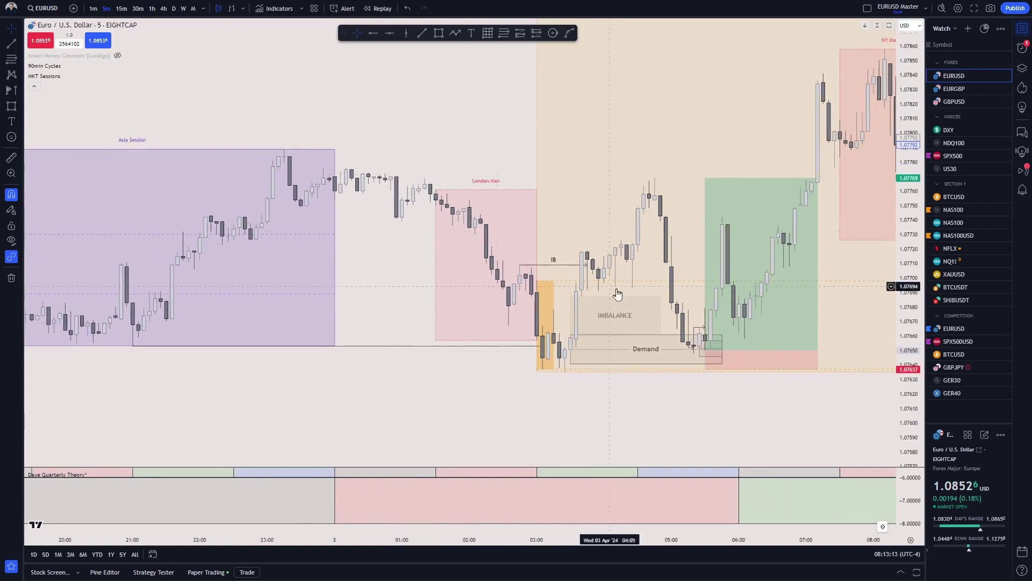
pyautogui.moveTo(585, 422); pyautogui.dragTo(578, 421)
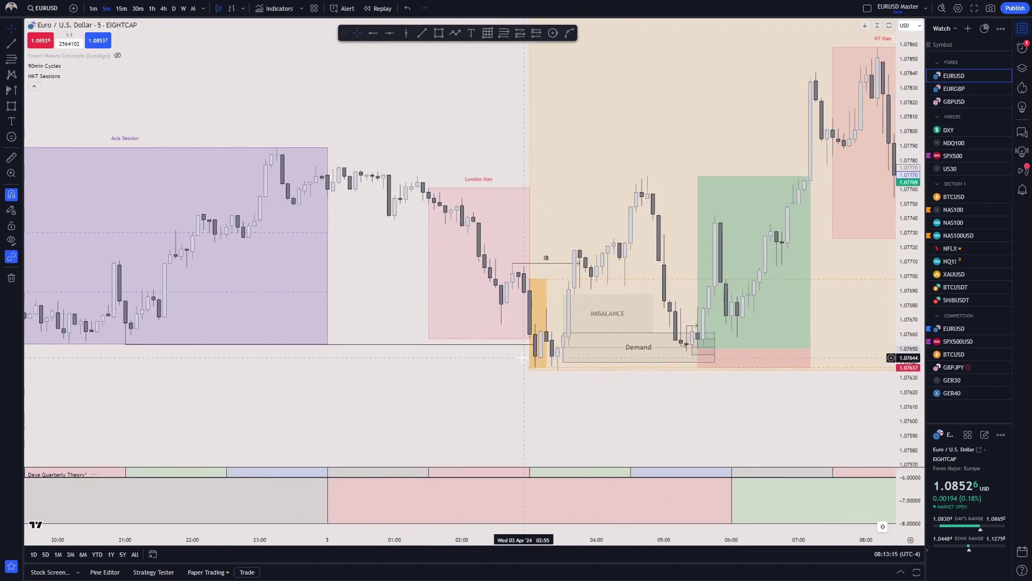
# Step: Apply the "Liquidity Taken" drawing template to the trend line at the Asia session low
pyautogui.click(487, 344)
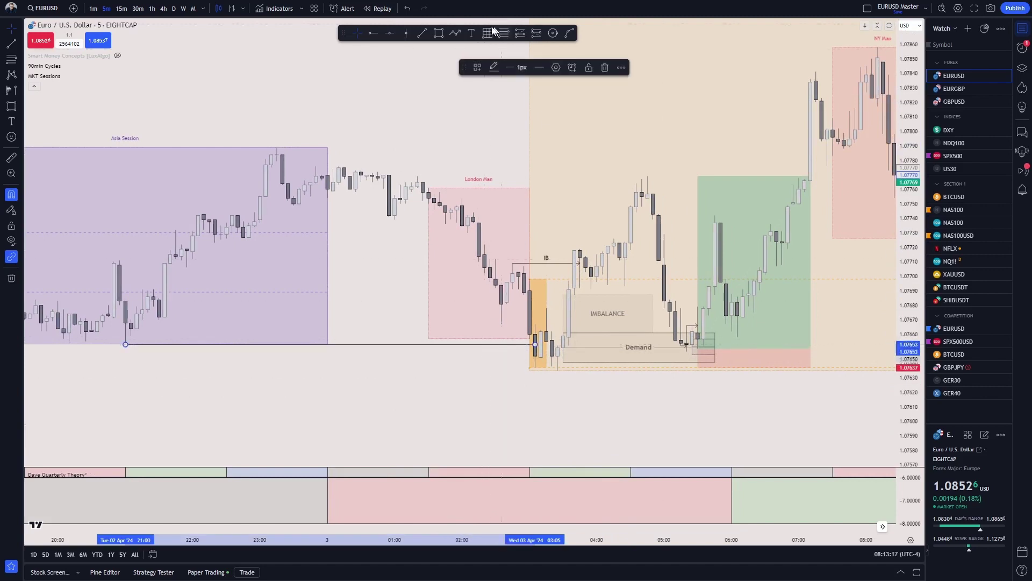
pyautogui.click(478, 67)
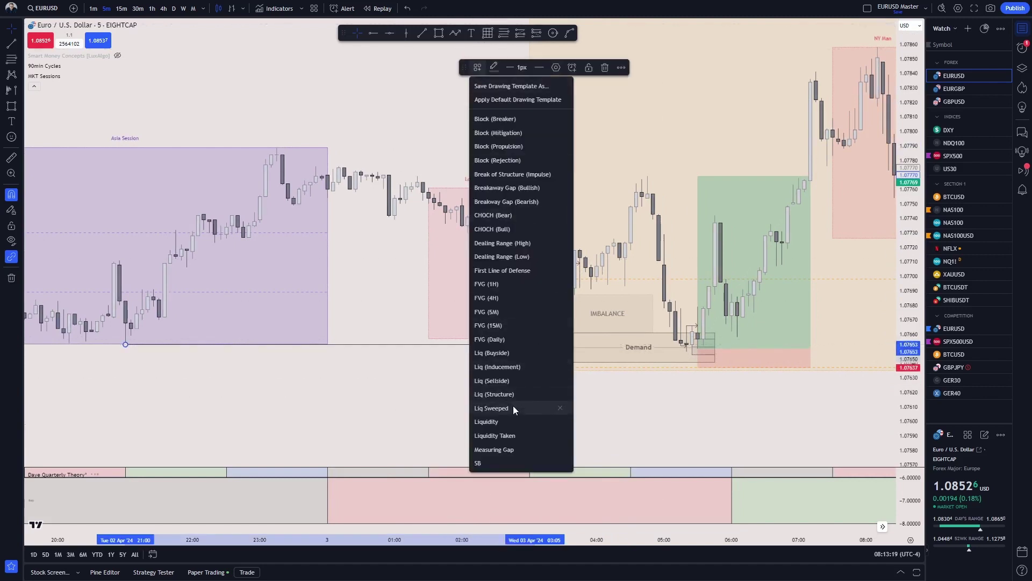
pyautogui.click(495, 436)
pyautogui.scroll(-3, 421, 403)
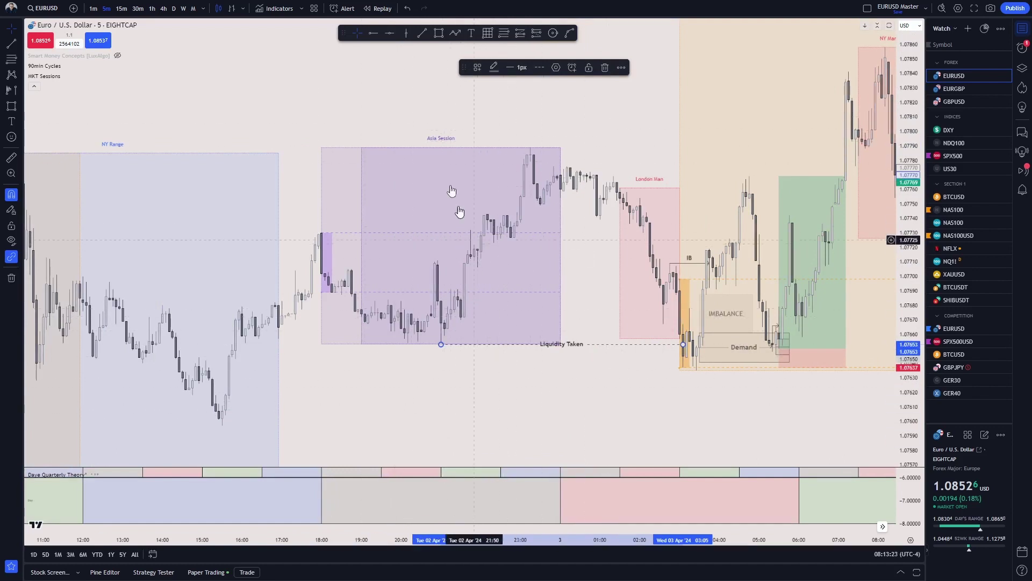
pyautogui.scroll(3, 448, 434)
pyautogui.moveTo(448, 434); pyautogui.dragTo(599, 442)
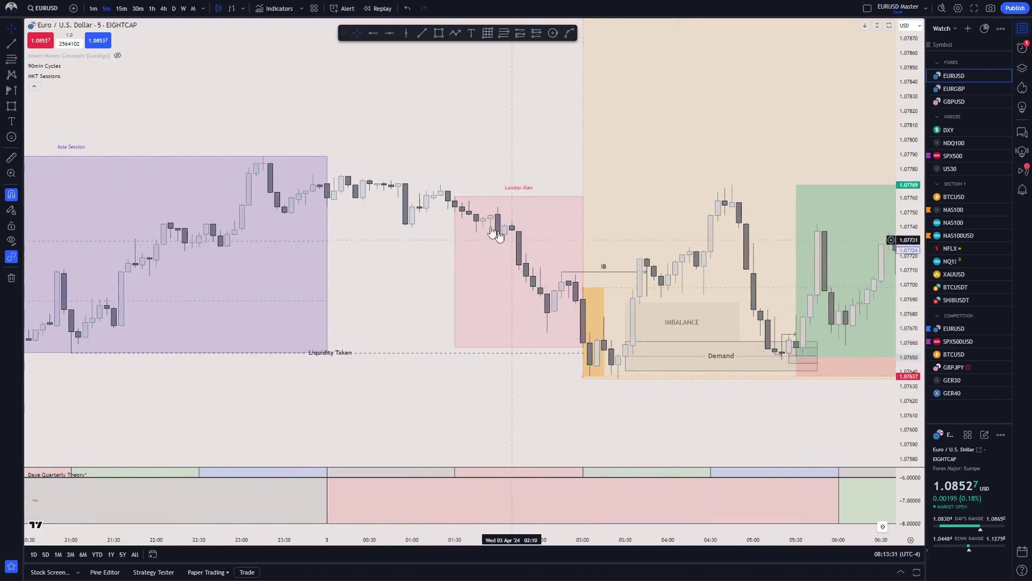
# Step: Sketch a zigzag path with lower highs and lows above the London session, from about 1.07850 down to 1.07737, ending at 1.07825 at 02:20
pyautogui.click(455, 34)
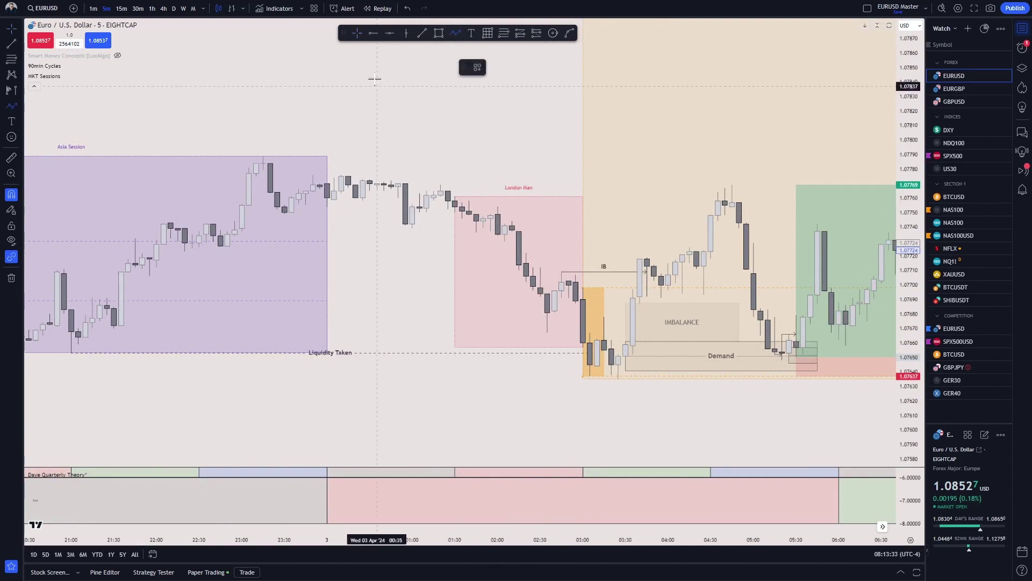
pyautogui.click(363, 68)
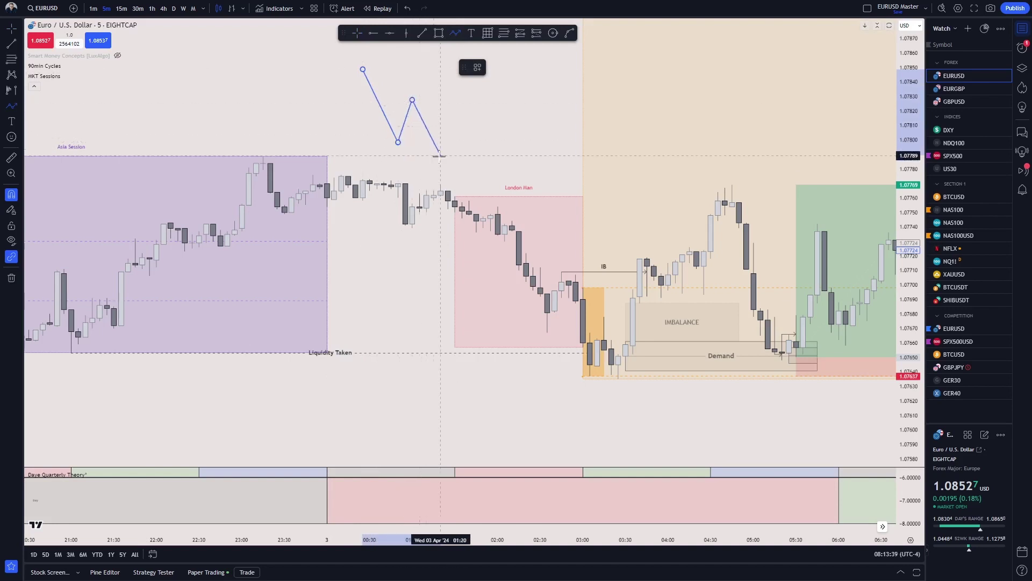
pyautogui.click(440, 184)
pyautogui.click(456, 130)
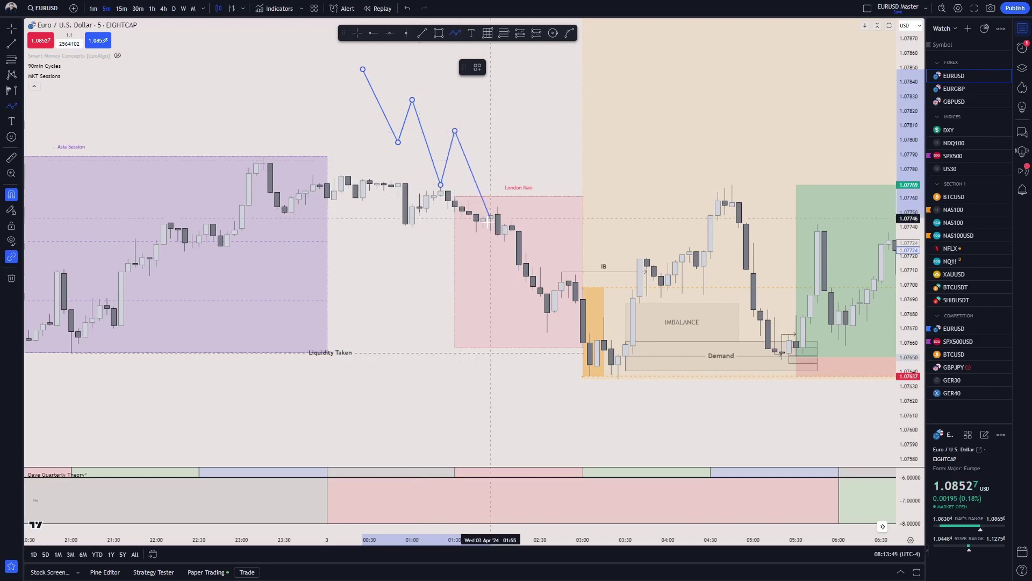
pyautogui.click(491, 220)
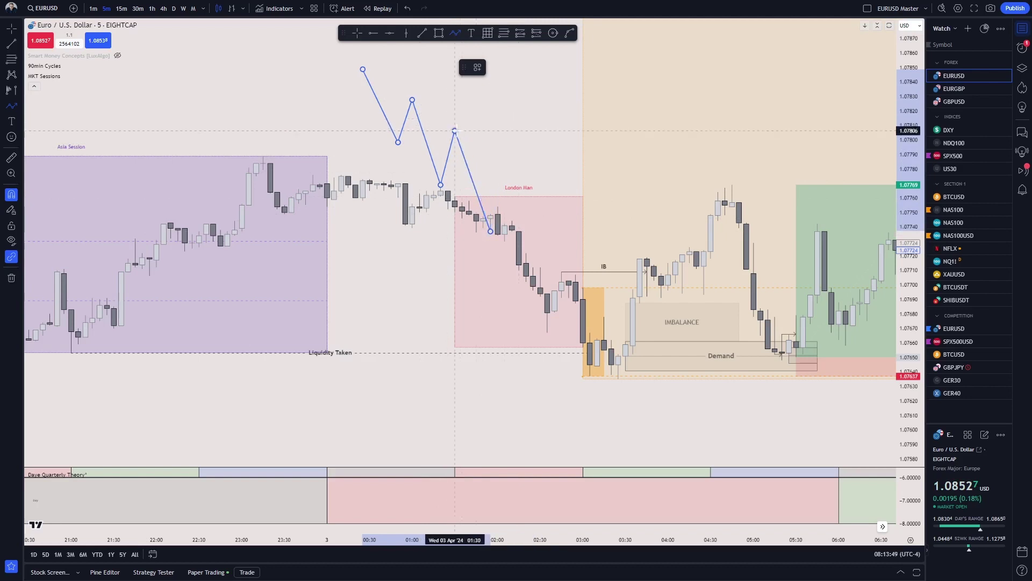
pyautogui.click(526, 105)
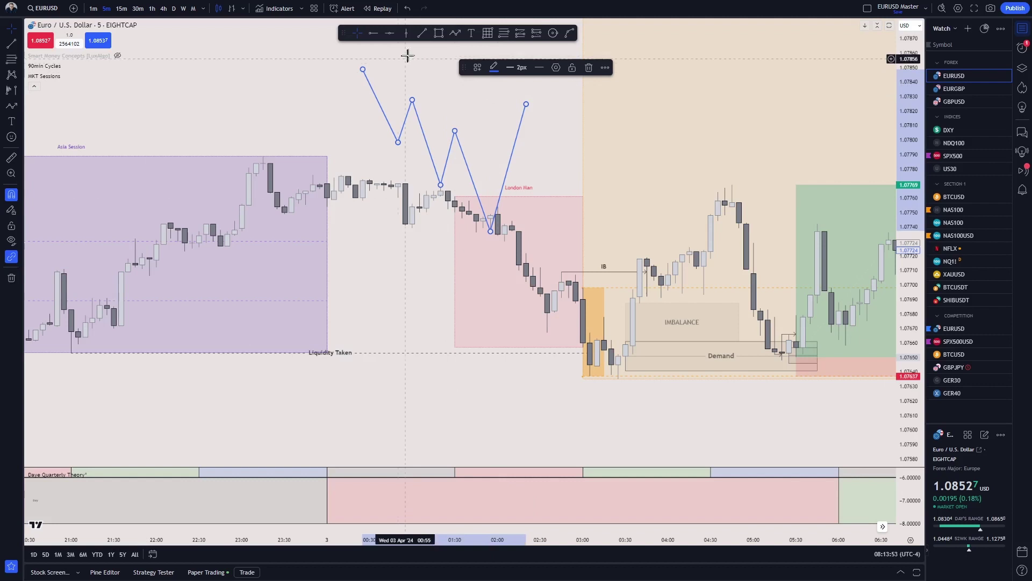
# Step: Draw a solid line at 1.07808 from the sketch's last lower high to its final upswing and apply the "Break of Structure (Impulse)" template
pyautogui.click(421, 34)
pyautogui.click(455, 128)
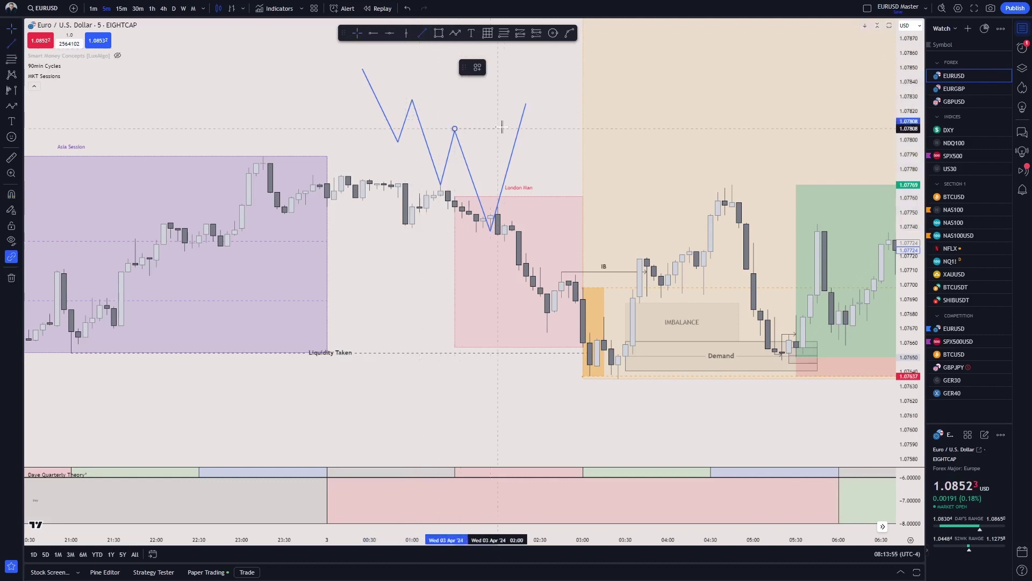
pyautogui.click(520, 128)
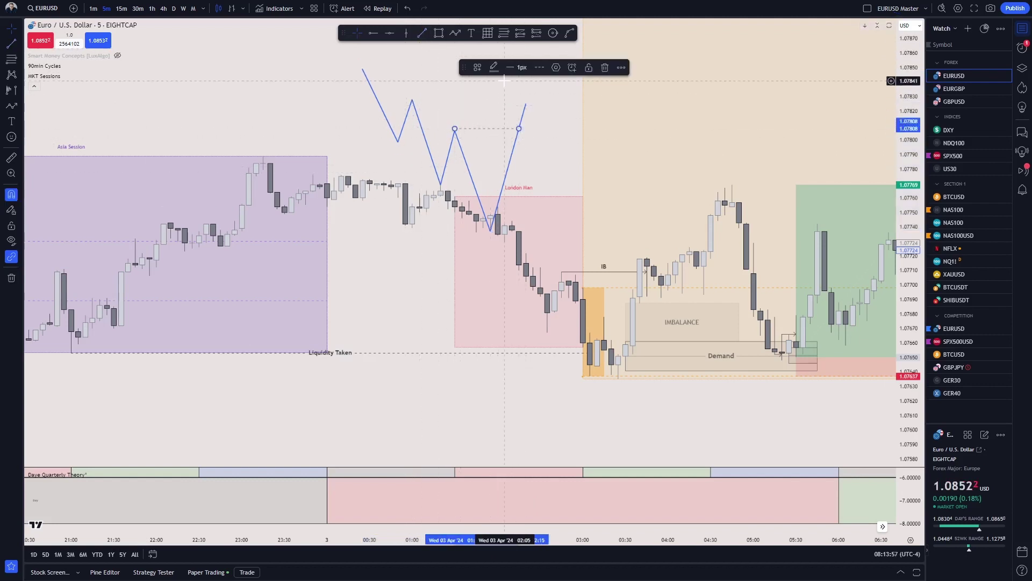
pyautogui.click(540, 67)
pyautogui.click(553, 87)
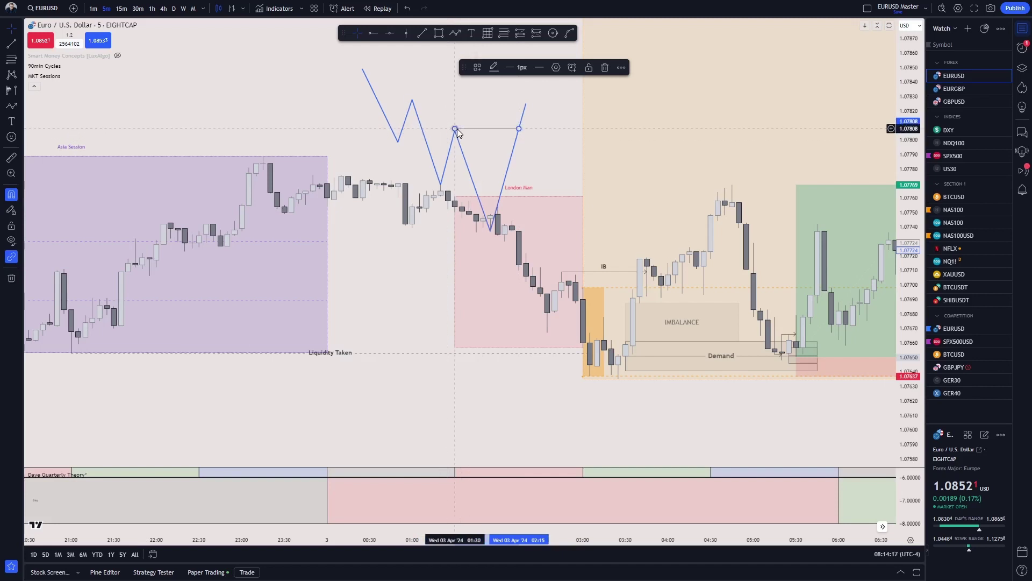
pyautogui.click(475, 73)
pyautogui.click(518, 175)
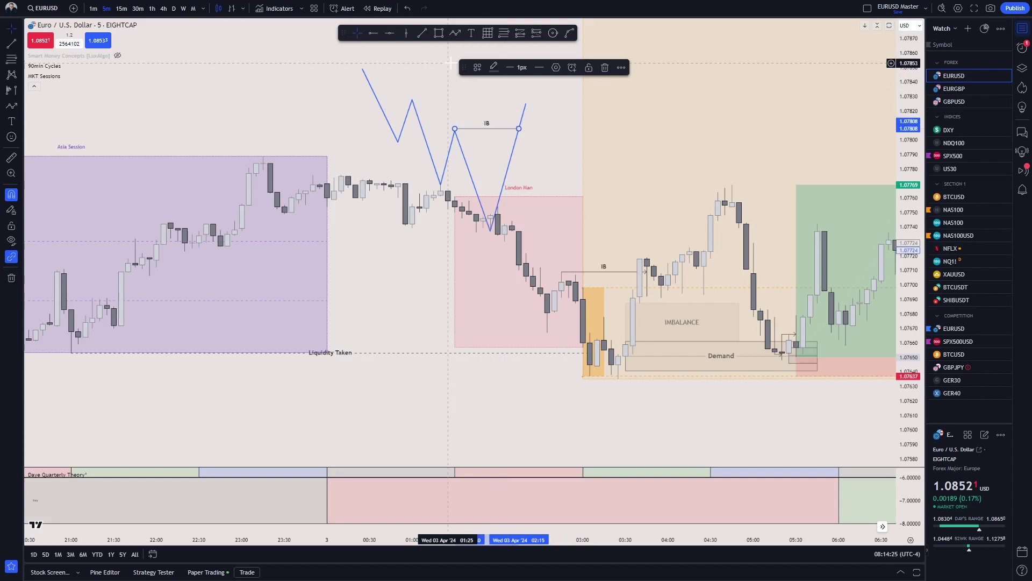
# Step: Draw a rectangle zone at the sketch's lowest point from 1.07737 to 1.07766, extending it to 02:35
pyautogui.click(438, 33)
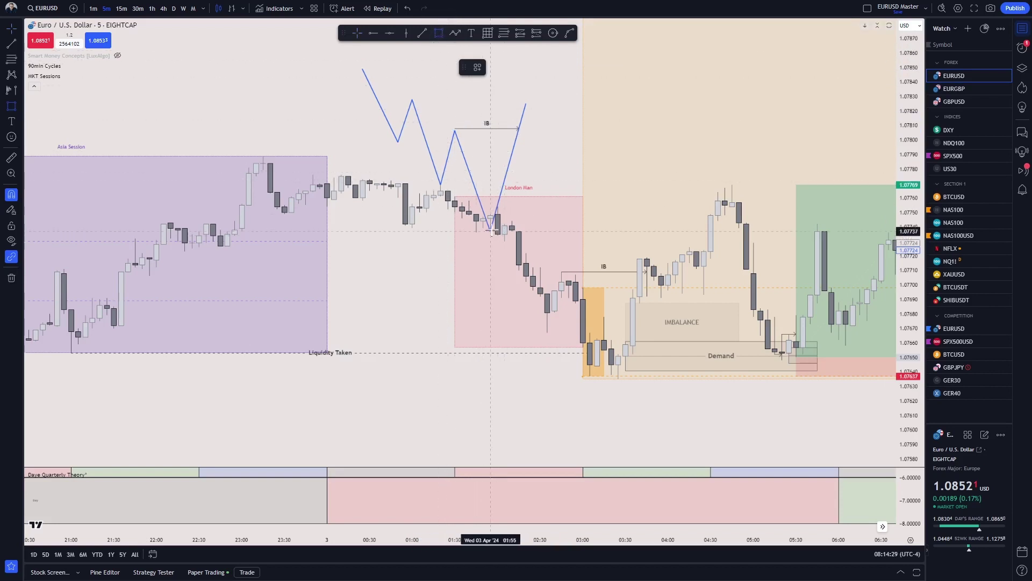
pyautogui.click(490, 189)
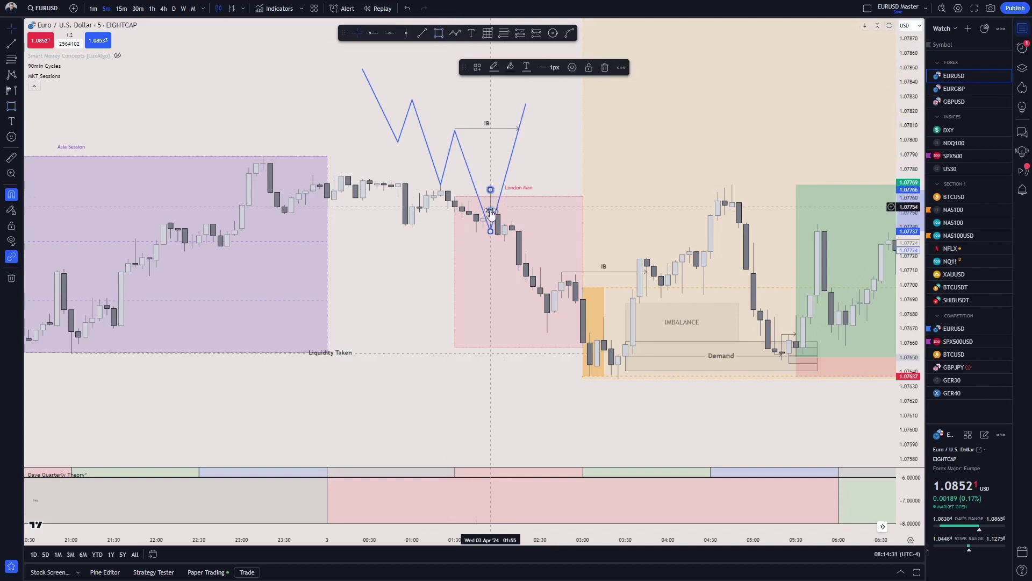
pyautogui.moveTo(493, 208); pyautogui.dragTo(563, 211)
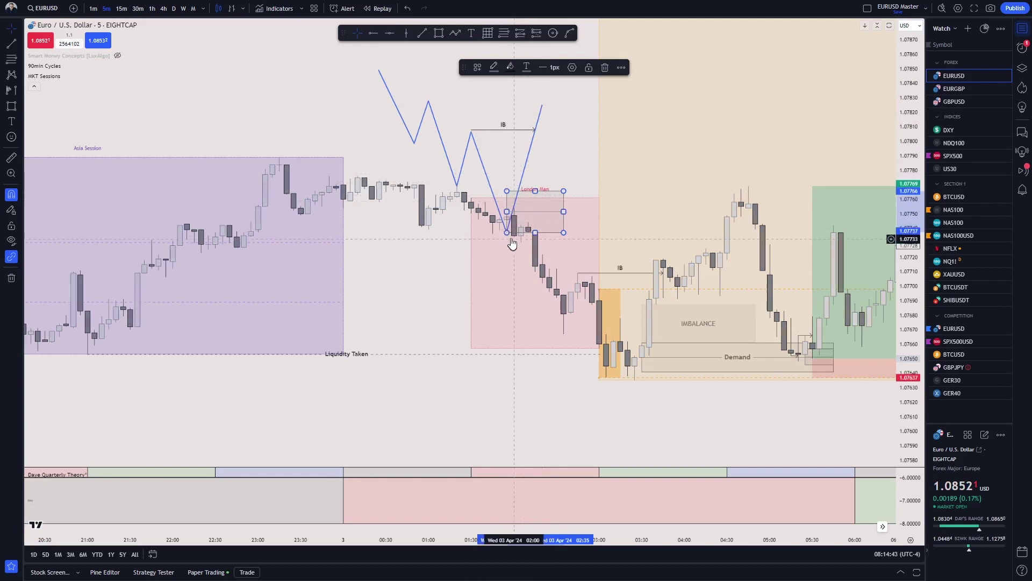
# Step: Delete the example market-structure drawings above the London session
pyautogui.click(605, 217)
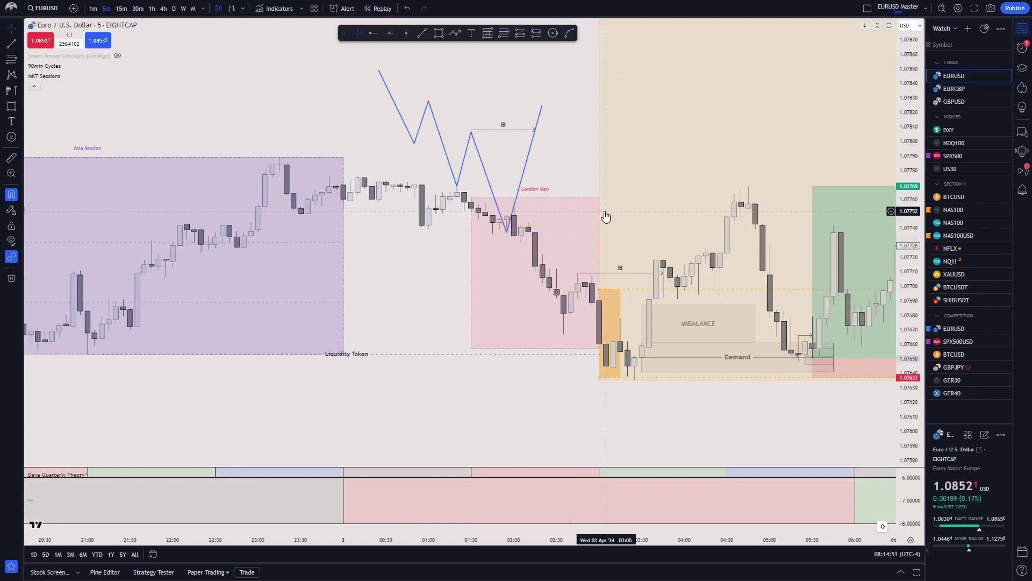
pyautogui.moveTo(379, 76); pyautogui.dragTo(570, 168)
pyautogui.press('Delete')
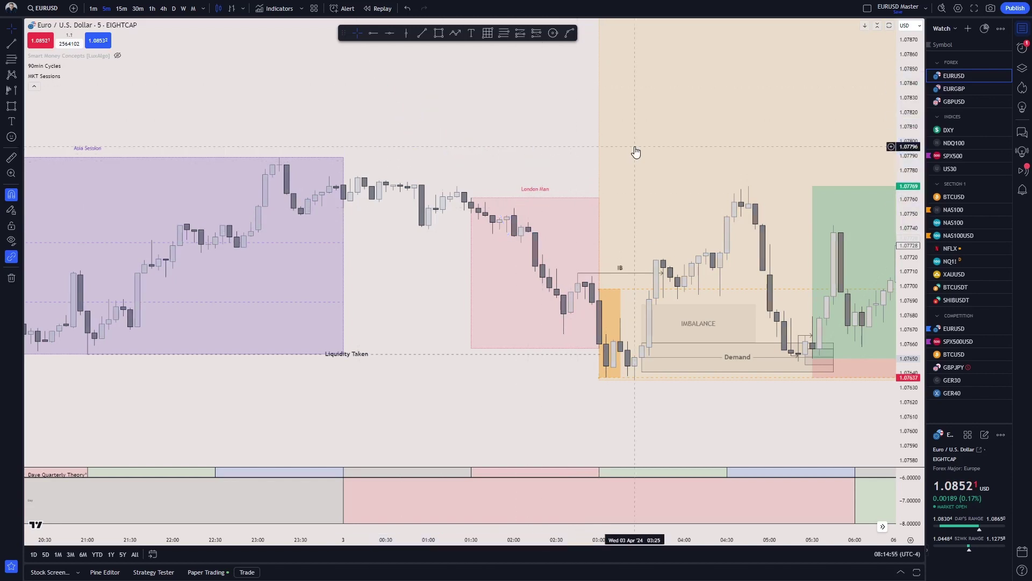
# Step: Trace the swing structure with a path from the 1.07789 Asia high to the 1.07718 high at 03:40, and delete the path
pyautogui.moveTo(538, 156); pyautogui.dragTo(480, 157)
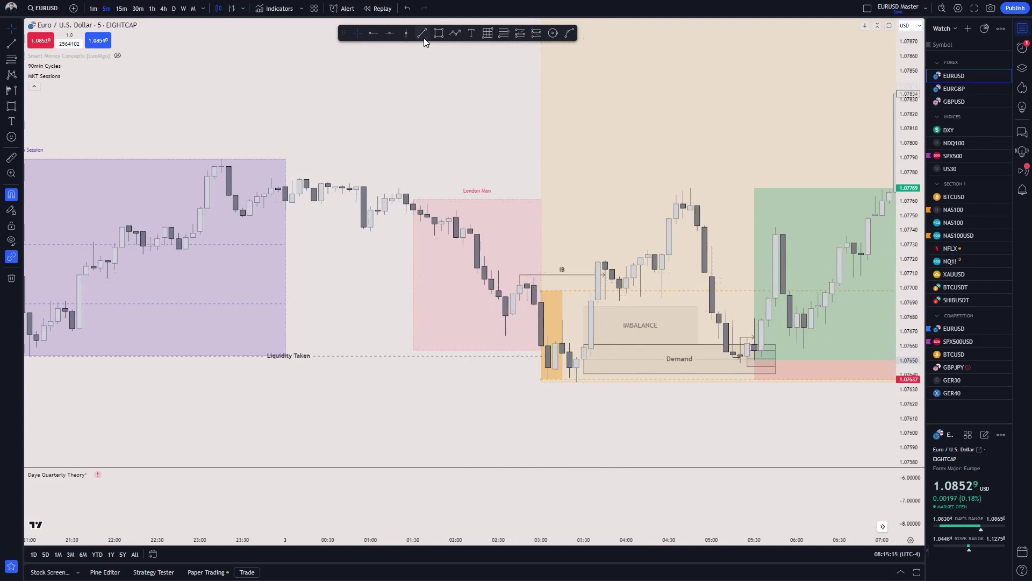
pyautogui.click(453, 34)
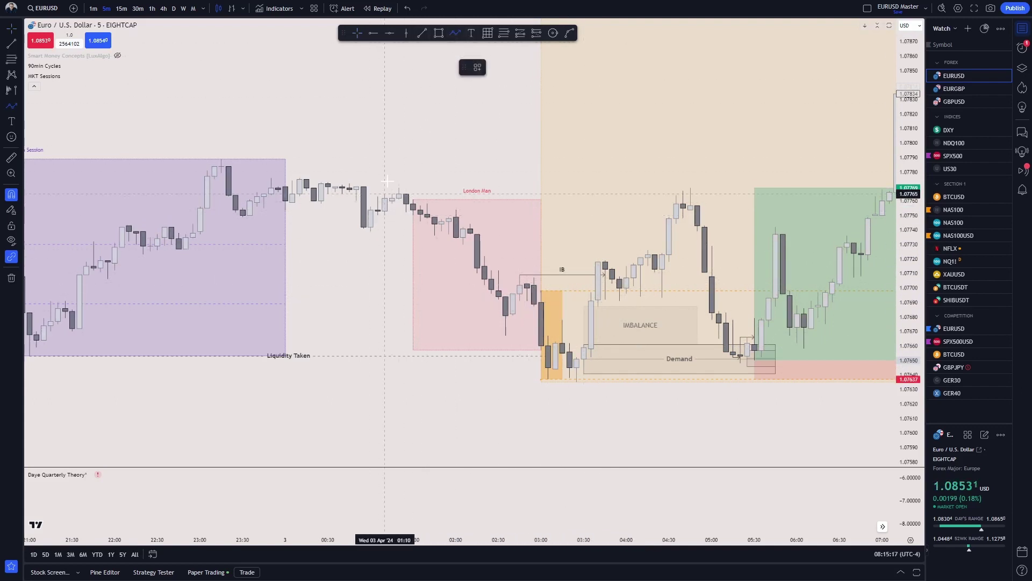
pyautogui.click(220, 158)
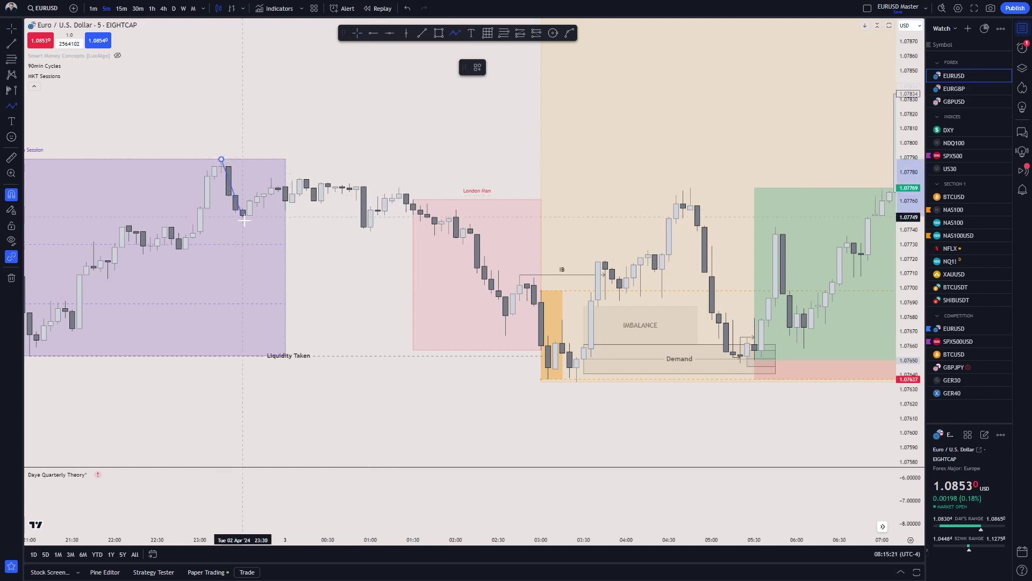
pyautogui.click(243, 216)
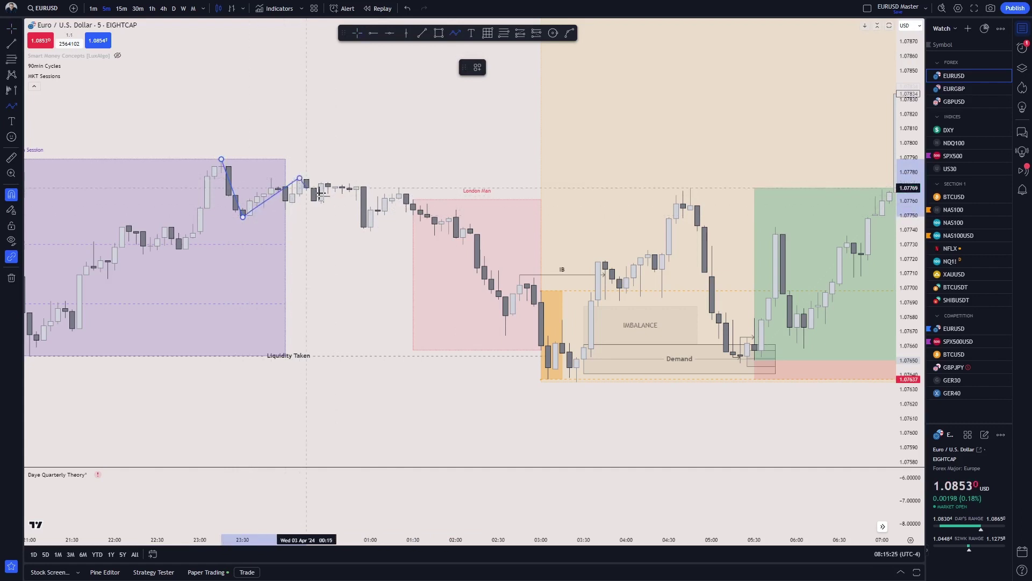
pyautogui.click(371, 231)
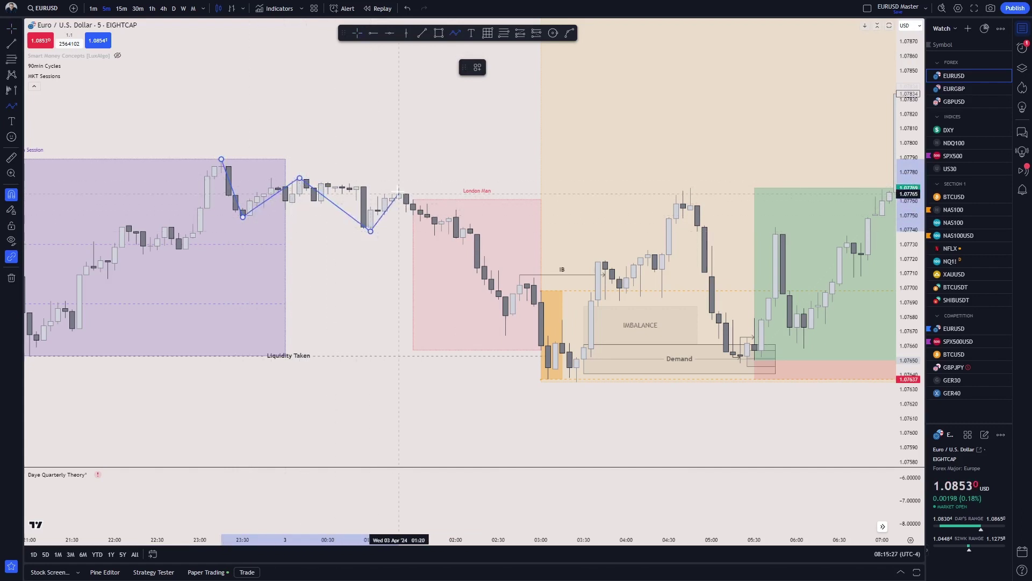
pyautogui.click(399, 194)
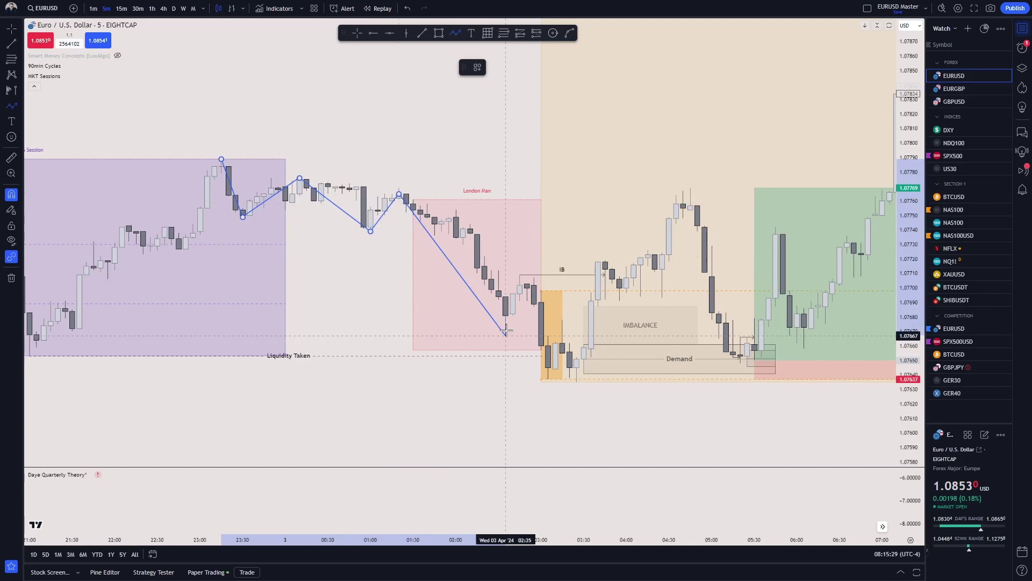
pyautogui.click(519, 275)
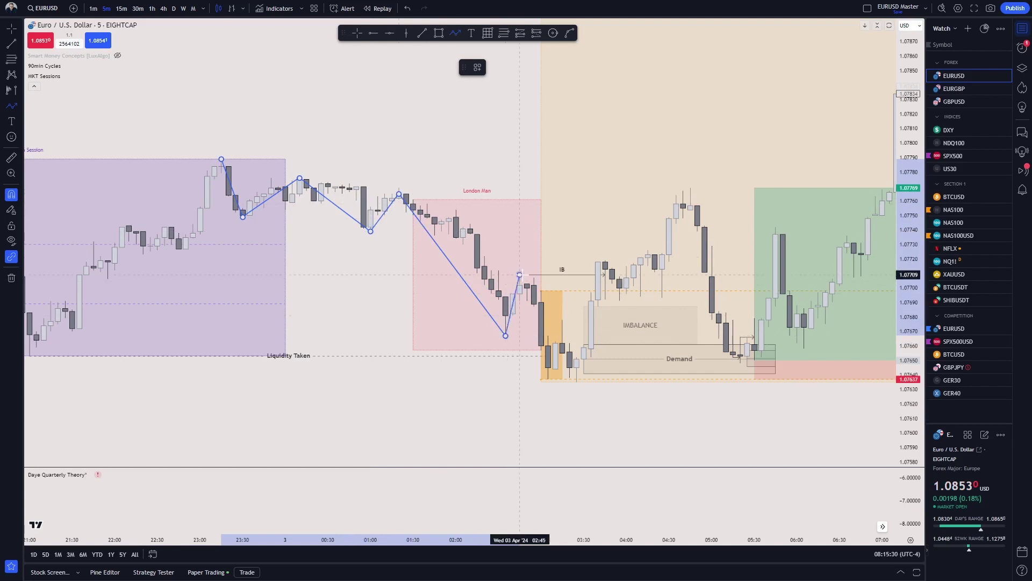
pyautogui.click(548, 378)
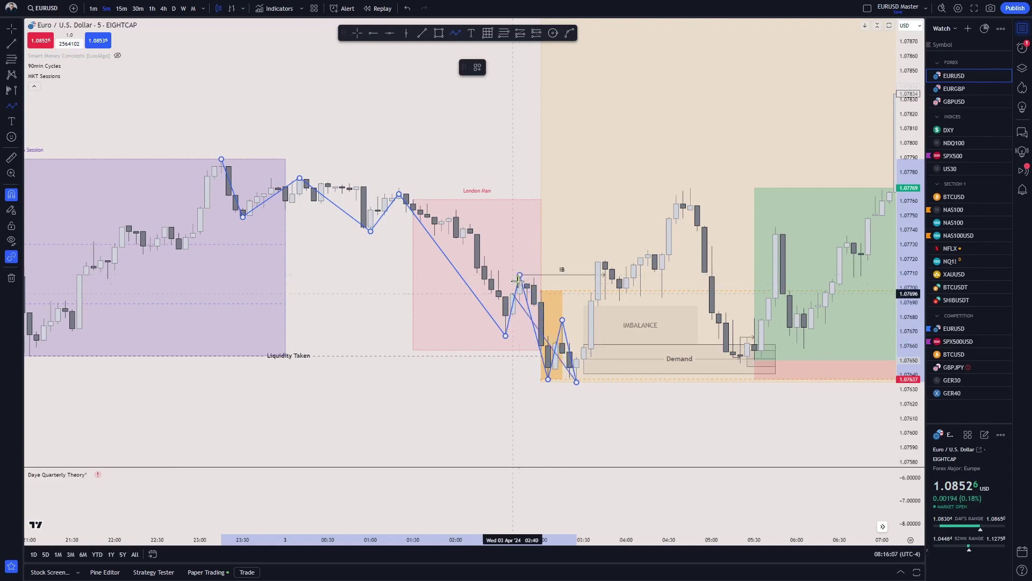
pyautogui.doubleClick(598, 261)
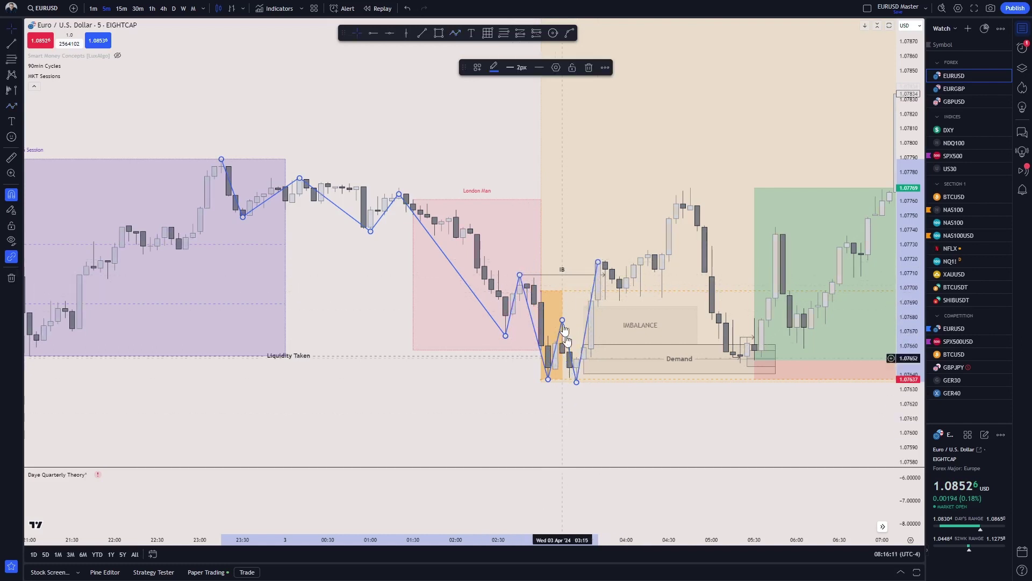
pyautogui.press('Delete')
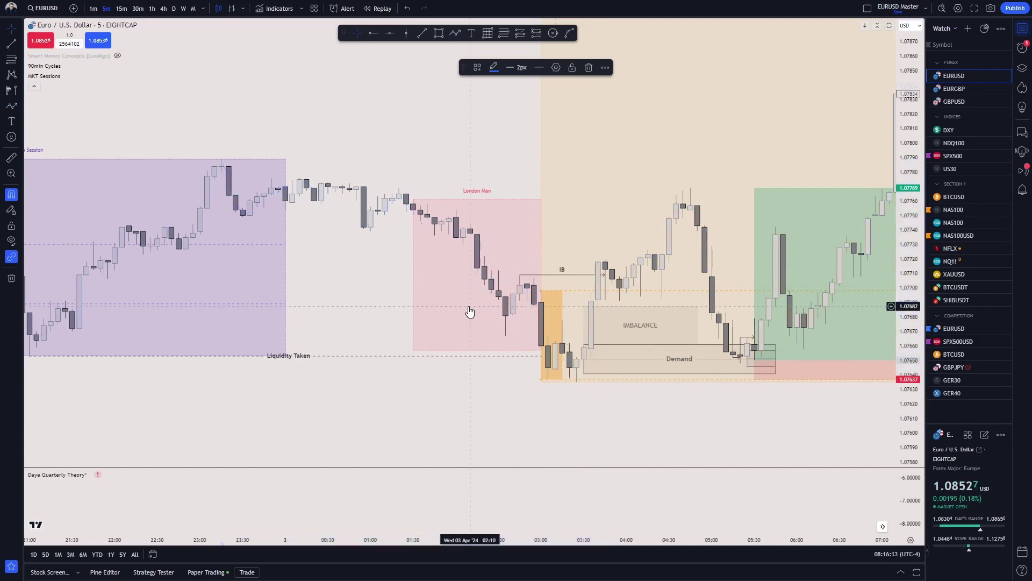
# Step: Shorten the IB line at 1.07709 so that it ends on the breakout candle at 03:40
pyautogui.moveTo(614, 429); pyautogui.dragTo(585, 438)
pyautogui.click(532, 285)
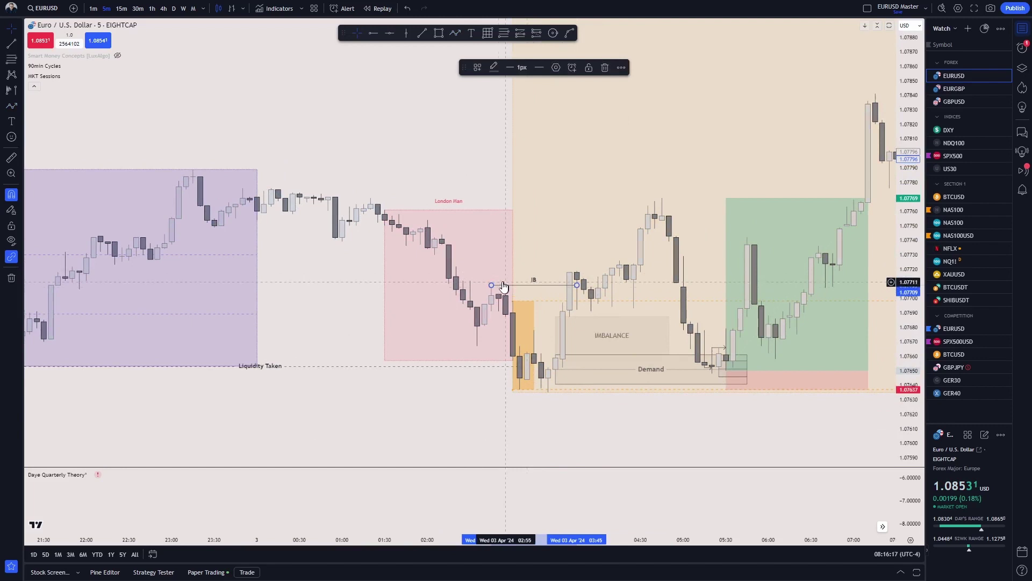
pyautogui.moveTo(491, 285)
pyautogui.mouseDown()
pyautogui.moveTo(513, 300)
pyautogui.moveTo(493, 283)
pyautogui.mouseUp()
pyautogui.click(494, 285)
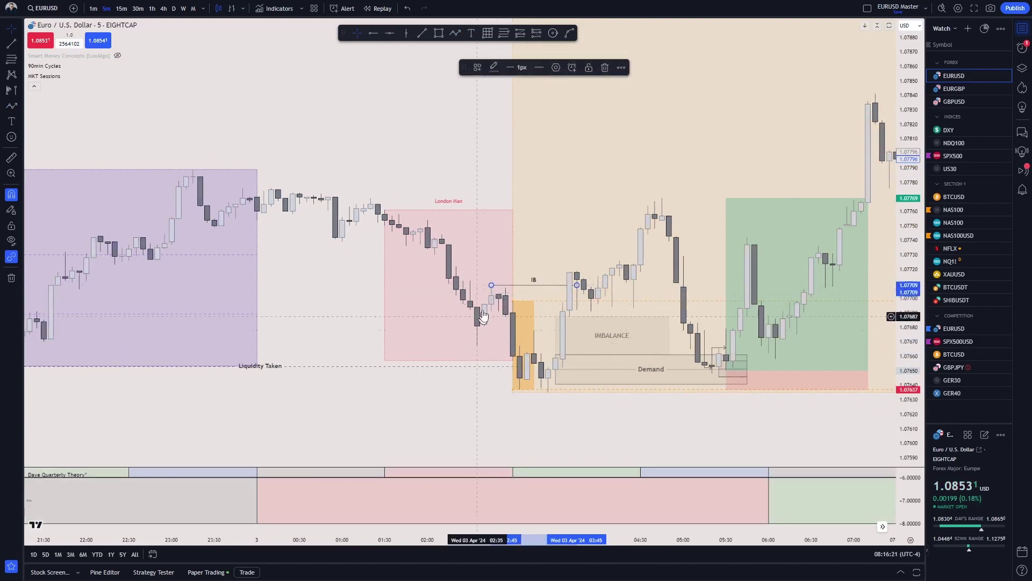
pyautogui.moveTo(577, 285); pyautogui.dragTo(567, 286)
pyautogui.click(559, 307)
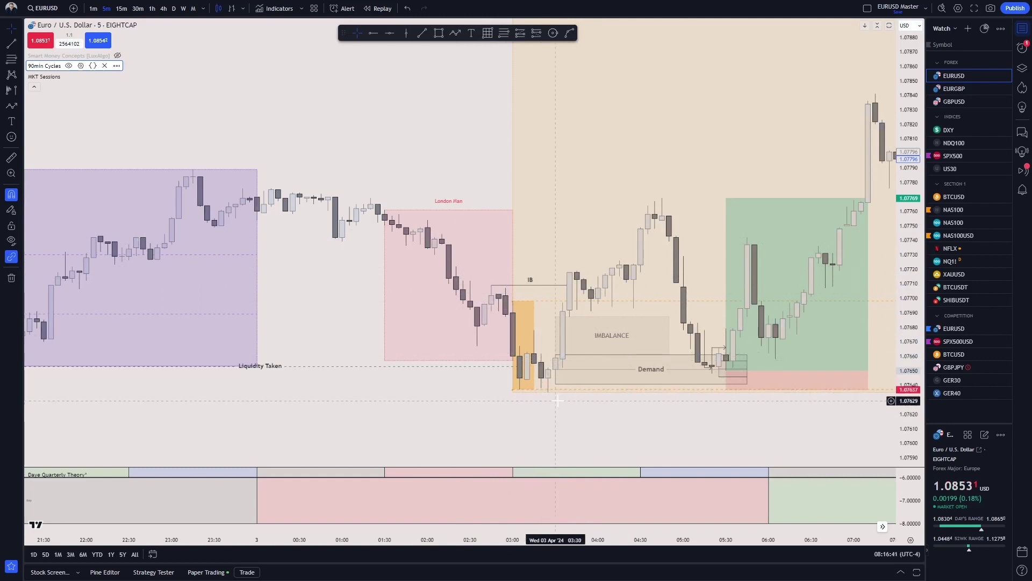
# Step: Extend the Demand zone's lower starting corner to the 1.07635 low at 03:25
pyautogui.click(556, 383)
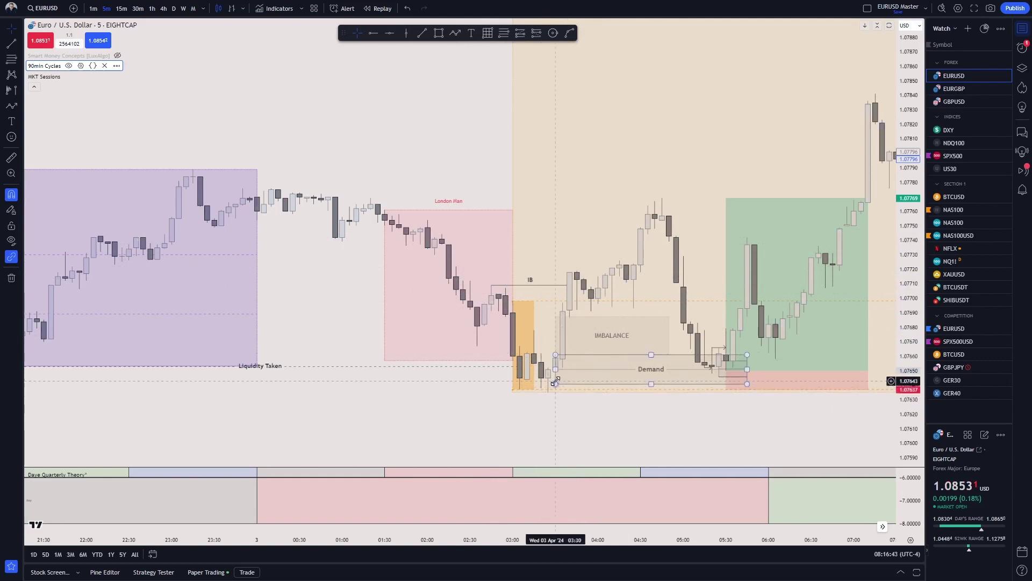
pyautogui.click(556, 382)
pyautogui.click(562, 348)
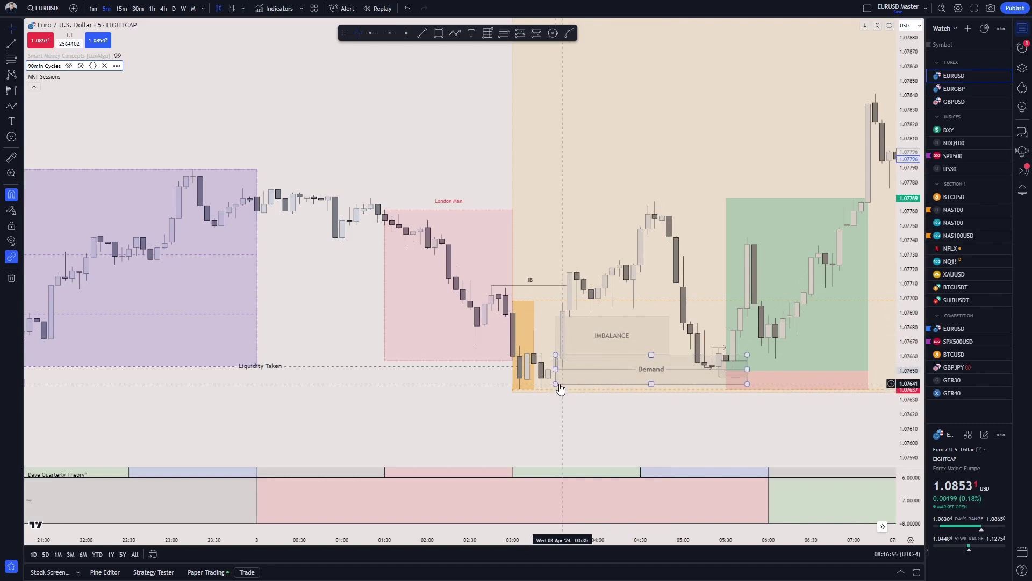
pyautogui.moveTo(629, 420); pyautogui.dragTo(592, 424)
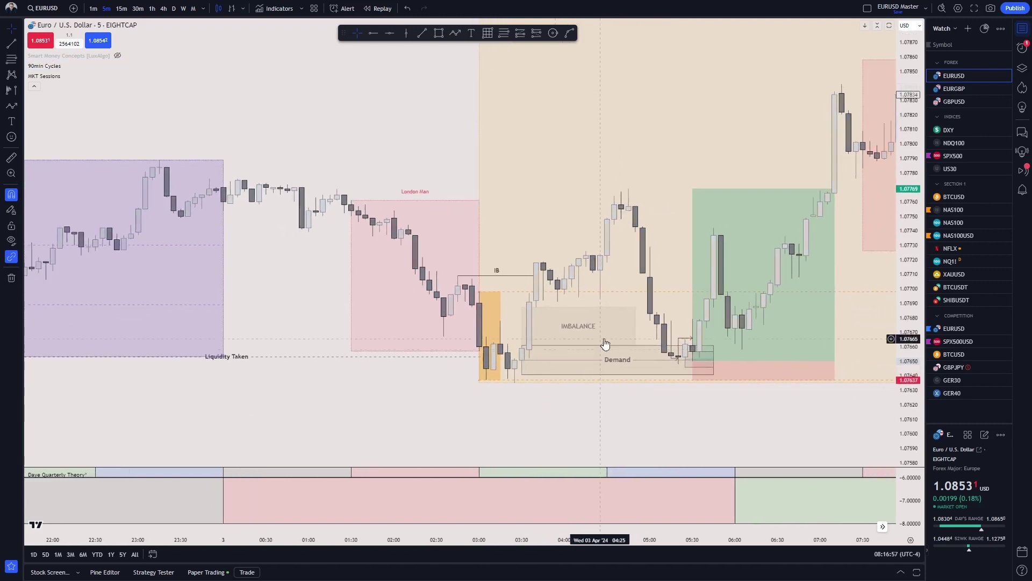
pyautogui.click(522, 375)
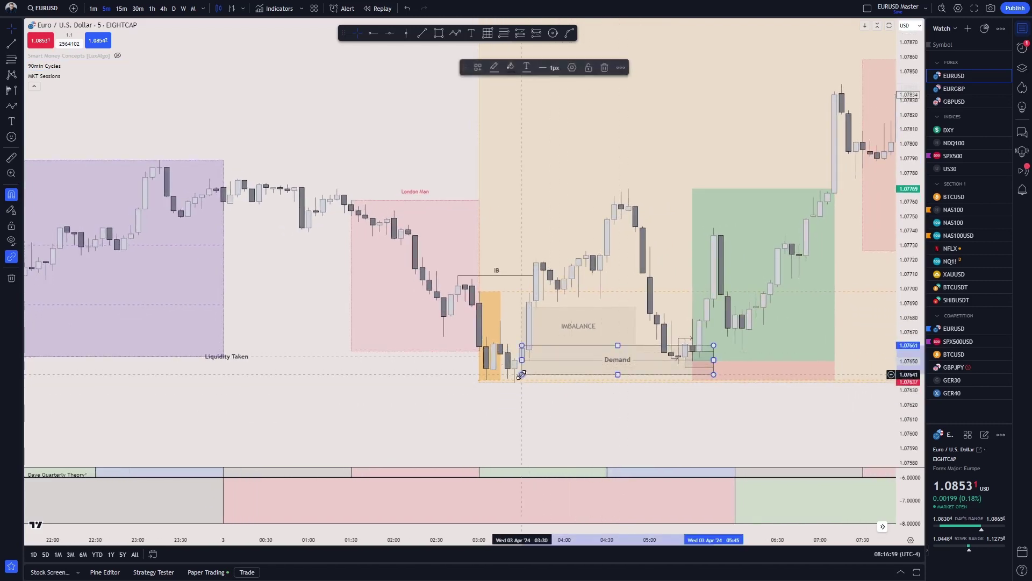
pyautogui.moveTo(521, 375); pyautogui.dragTo(514, 382)
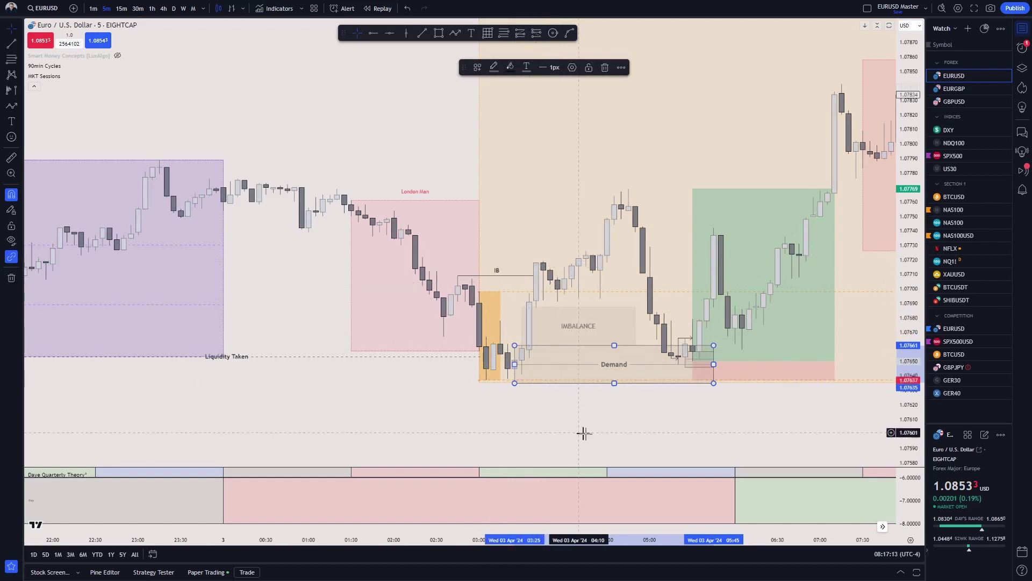
pyautogui.click(629, 441)
pyautogui.click(662, 376)
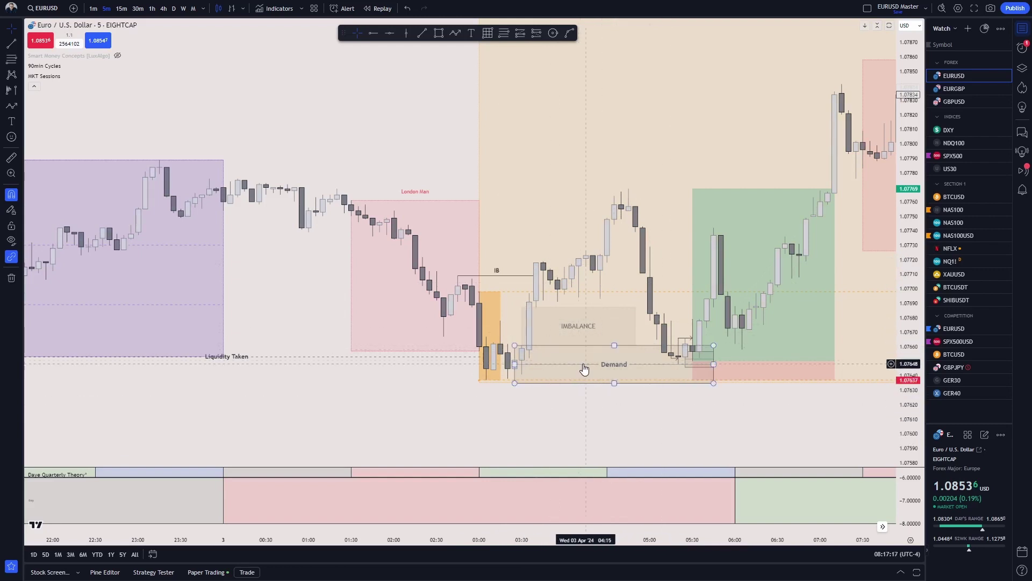
pyautogui.click(633, 201)
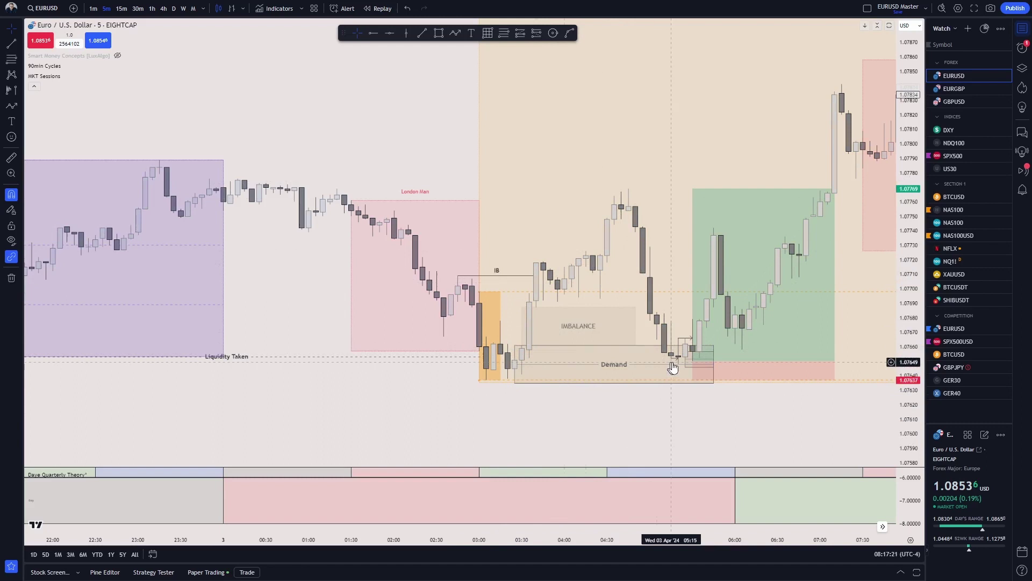
pyautogui.click(684, 358)
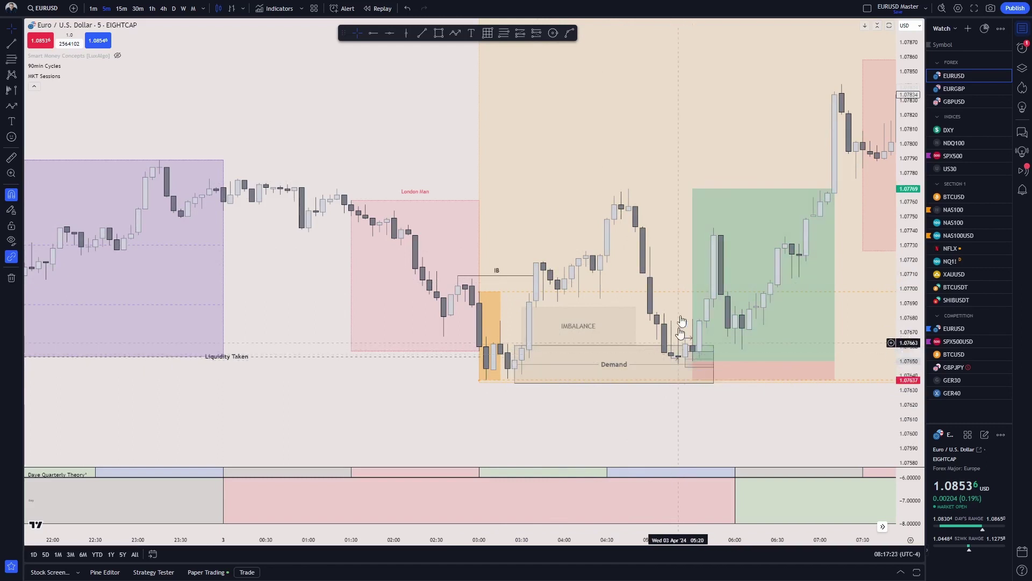
pyautogui.click(650, 383)
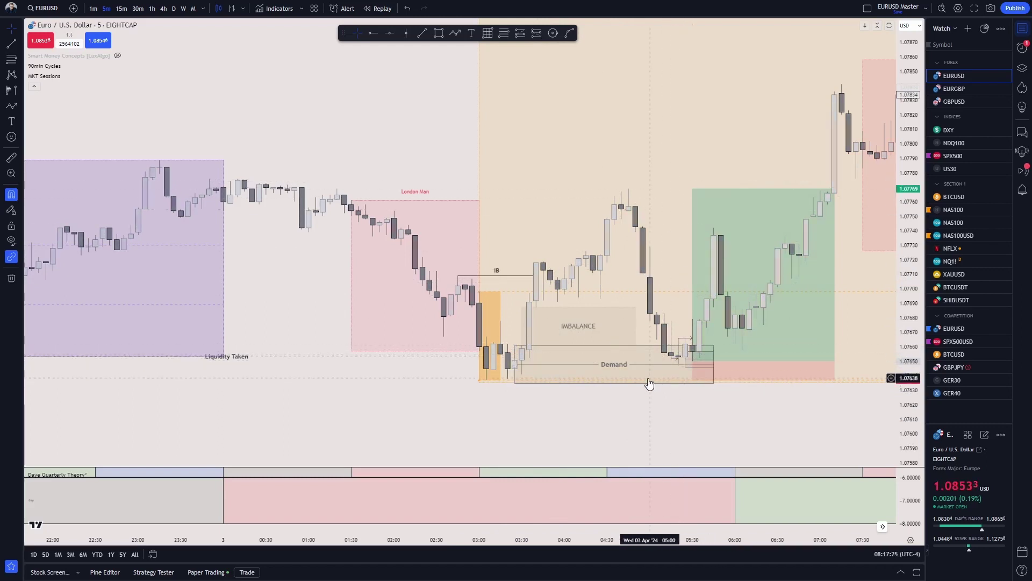
pyautogui.click(635, 417)
pyautogui.moveTo(636, 418); pyautogui.dragTo(608, 408)
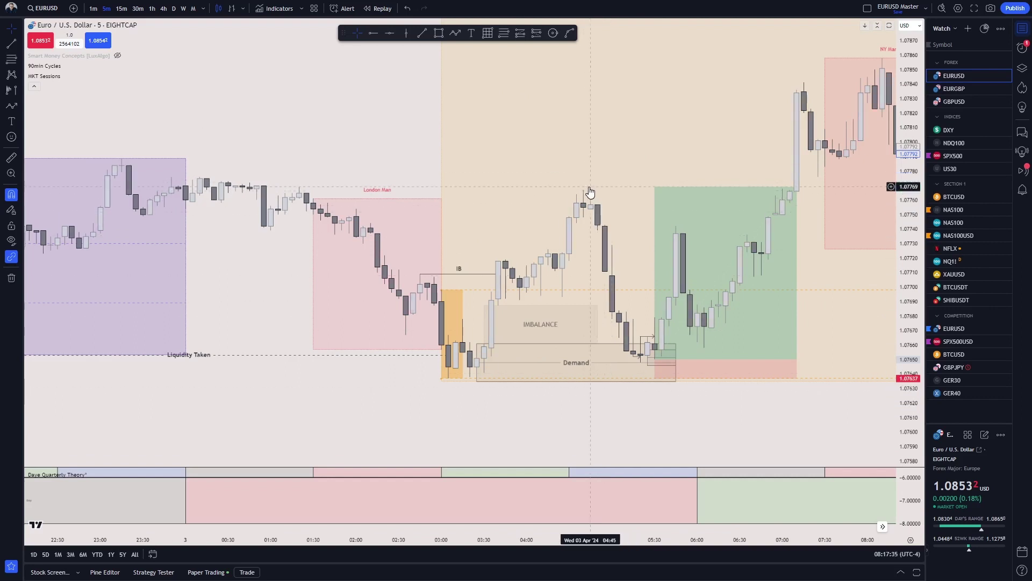
# Step: Switch the chart to the 1-minute timeframe and bring the price action around the Demand zone into view
pyautogui.click(93, 9)
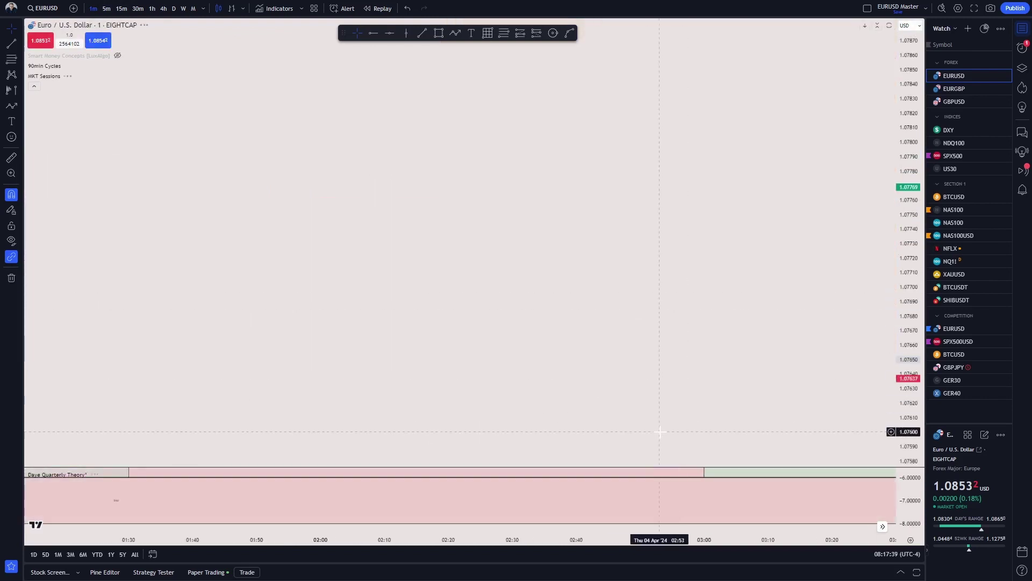
pyautogui.scroll(-3, 657, 431)
pyautogui.scroll(-20, 732, 359)
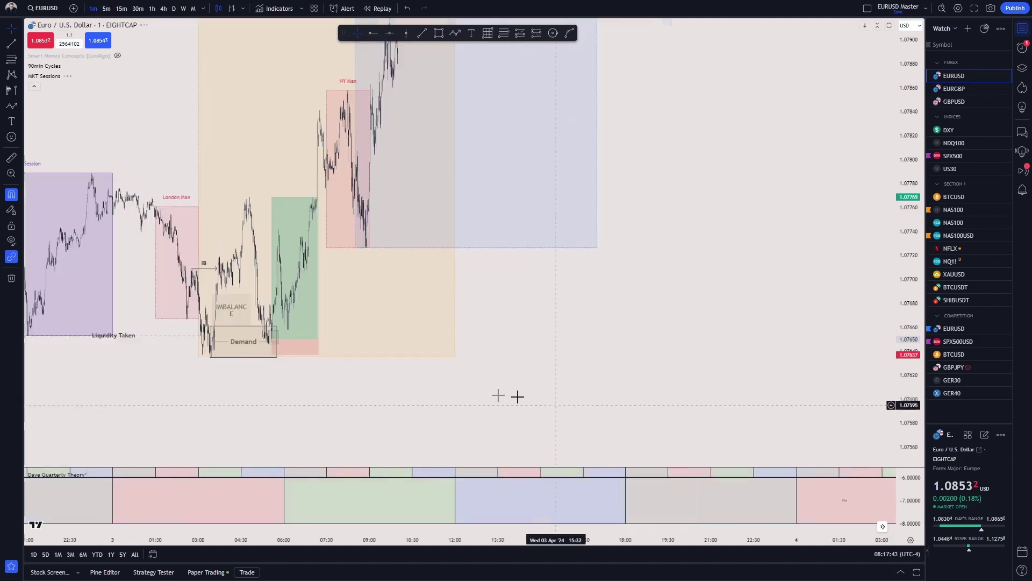
pyautogui.moveTo(359, 396); pyautogui.dragTo(853, 363)
pyautogui.scroll(12, 721, 396)
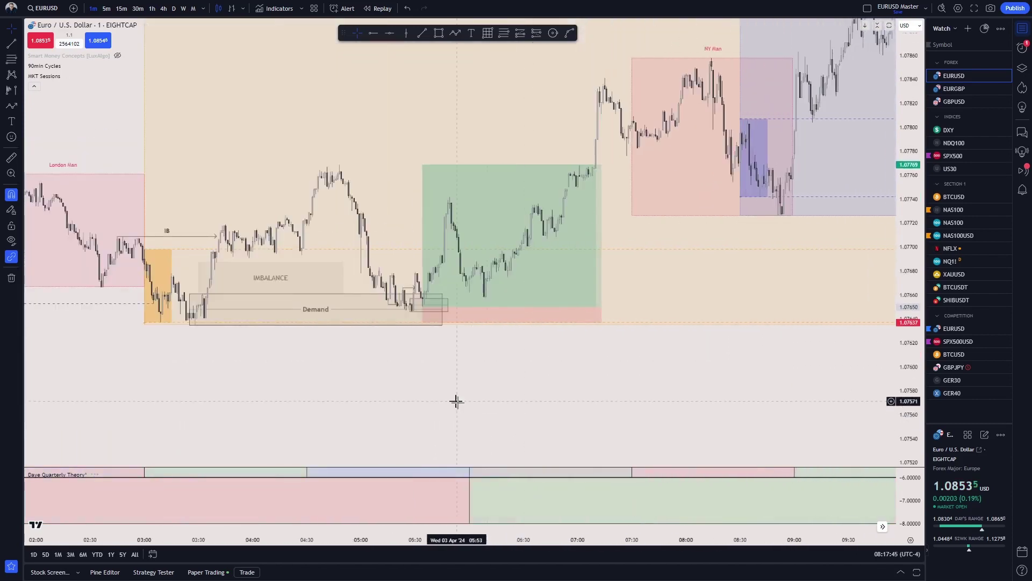
pyautogui.moveTo(456, 400); pyautogui.dragTo(782, 402)
pyautogui.scroll(3, 521, 414)
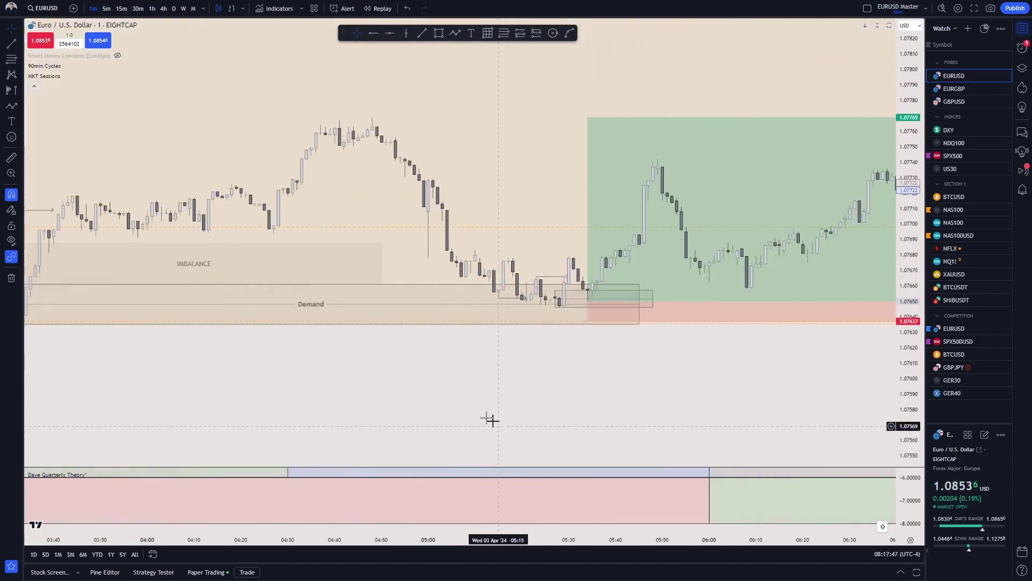
pyautogui.moveTo(455, 412); pyautogui.dragTo(654, 446)
pyautogui.scroll(-3, 654, 438)
pyautogui.moveTo(715, 427); pyautogui.dragTo(624, 431)
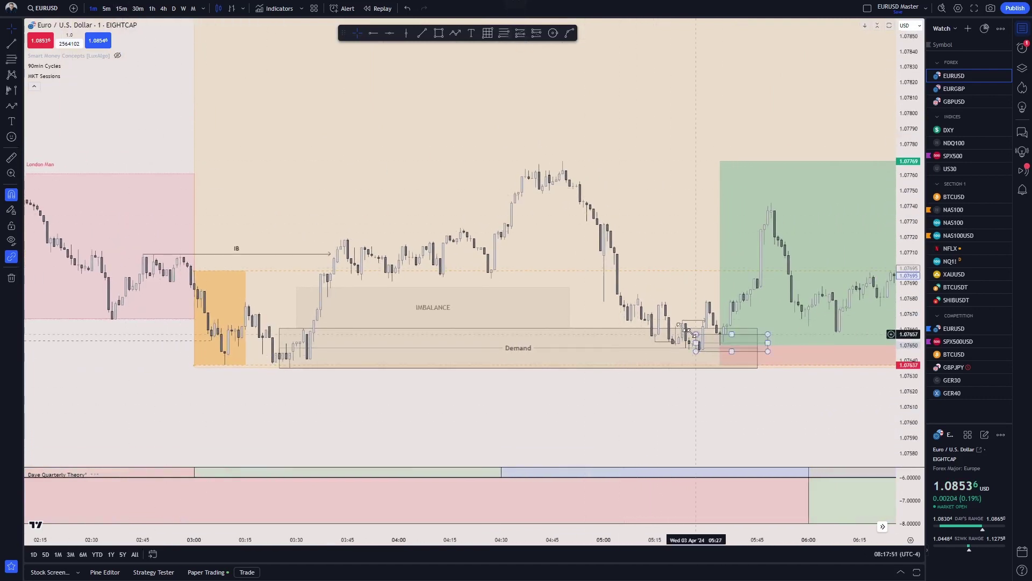
pyautogui.scroll(3, 652, 451)
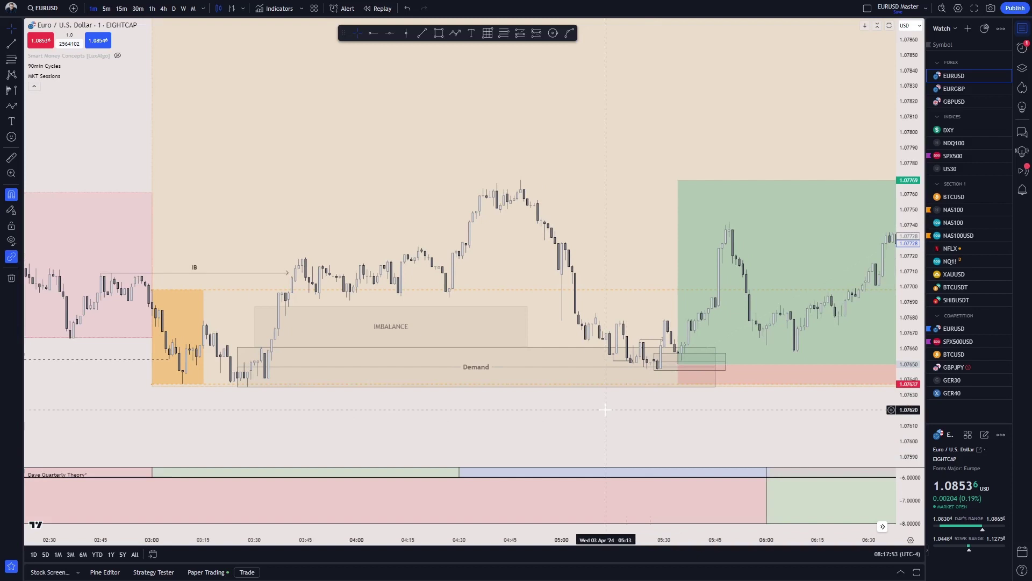
pyautogui.moveTo(590, 428)
pyautogui.mouseDown()
pyautogui.moveTo(634, 434)
pyautogui.moveTo(606, 414)
pyautogui.mouseUp()
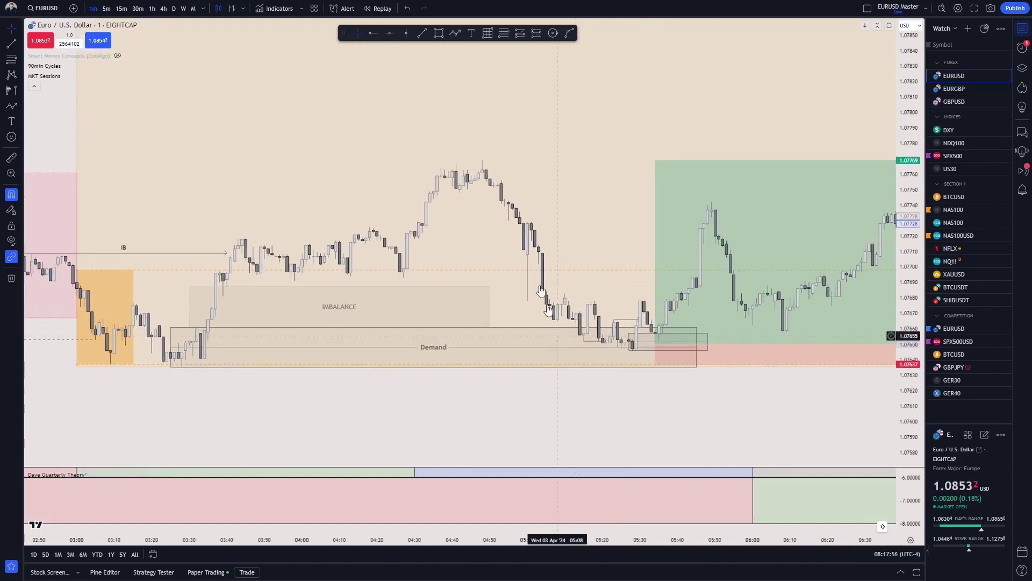
# Step: Trace the 1-minute swing structure with a path from the 1.07769 high to the 1.07679 high at 05:30, and delete the path
pyautogui.click(457, 34)
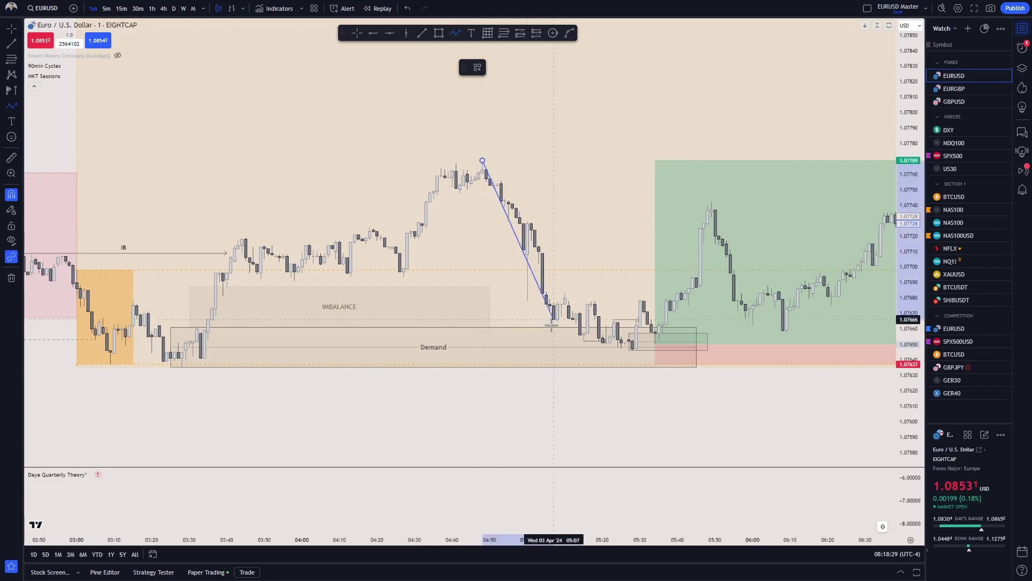
pyautogui.click(554, 319)
pyautogui.click(565, 294)
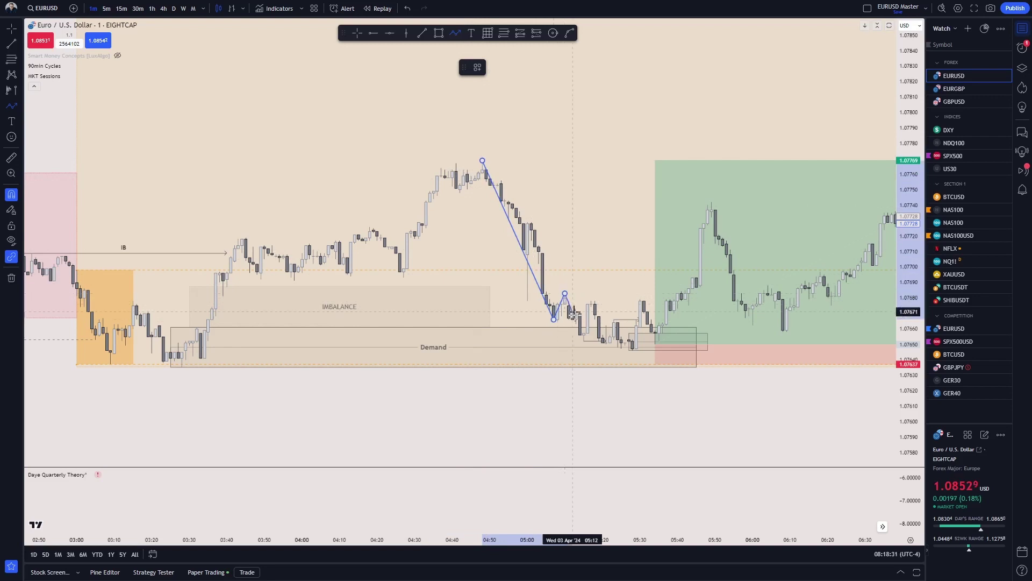
pyautogui.click(584, 341)
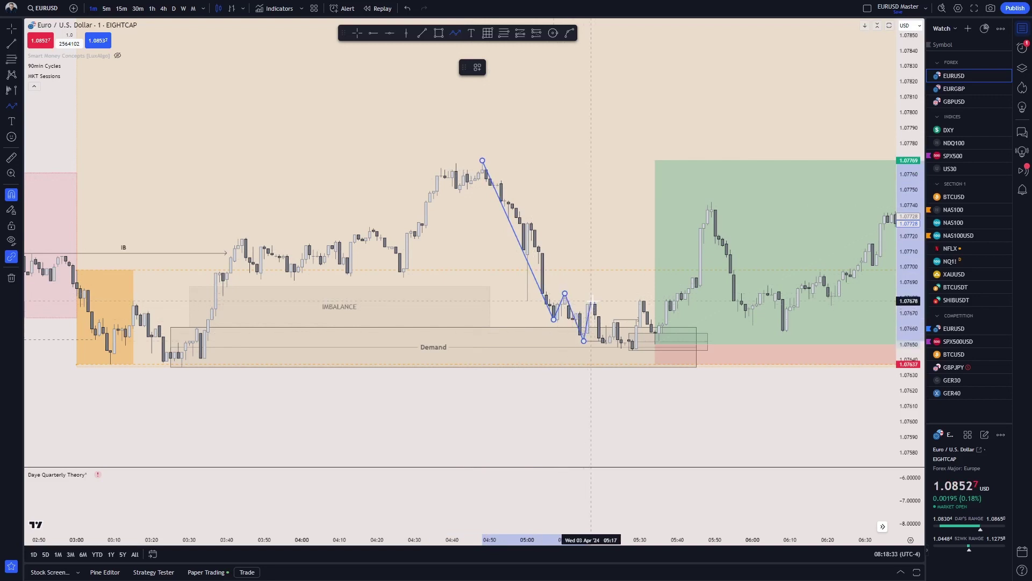
pyautogui.click(591, 301)
pyautogui.doubleClick(592, 303)
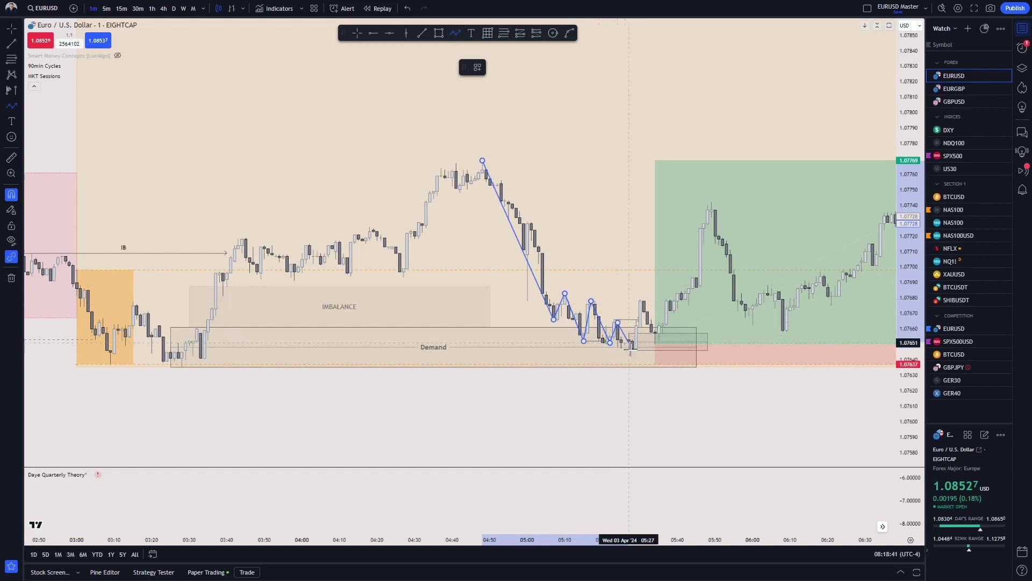
pyautogui.click(632, 350)
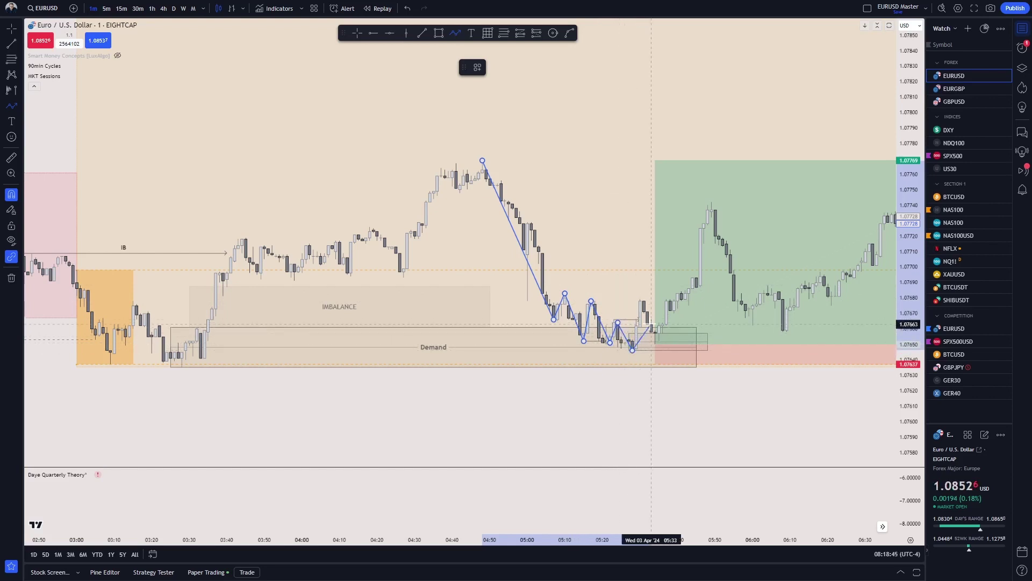
pyautogui.doubleClick(639, 298)
pyautogui.click(673, 414)
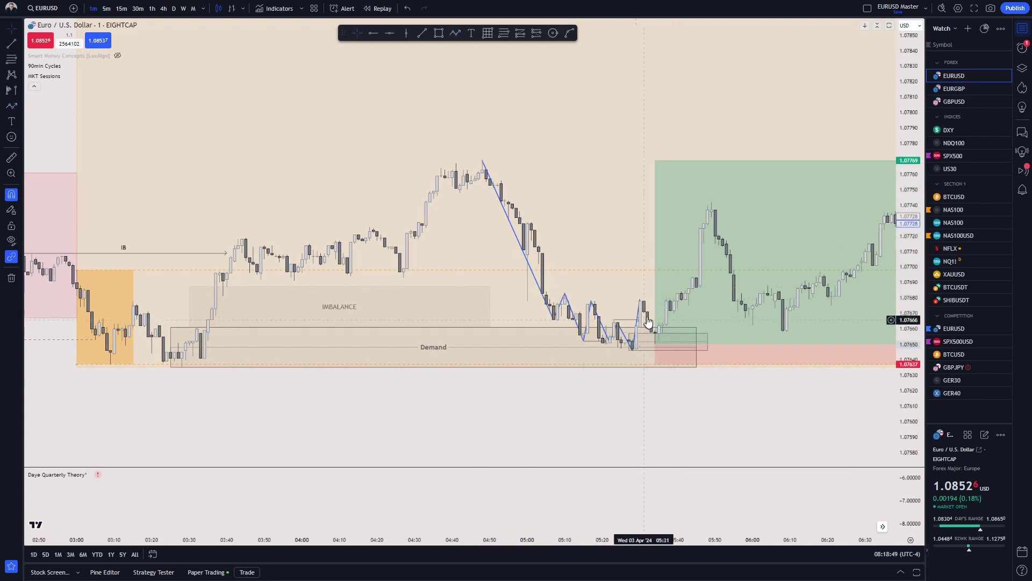
pyautogui.click(548, 287)
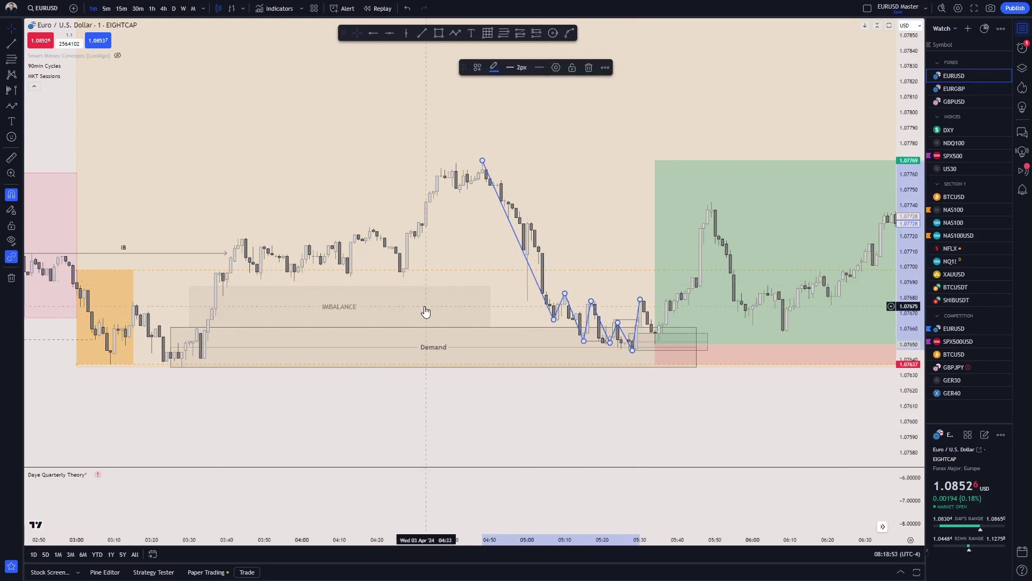
pyautogui.press('Delete')
# Step: Apply the "Break of Structure (Impulse)" template to the short line at 1.07666 above the Demand zone, starting at 05:23
pyautogui.scroll(2, 607, 391)
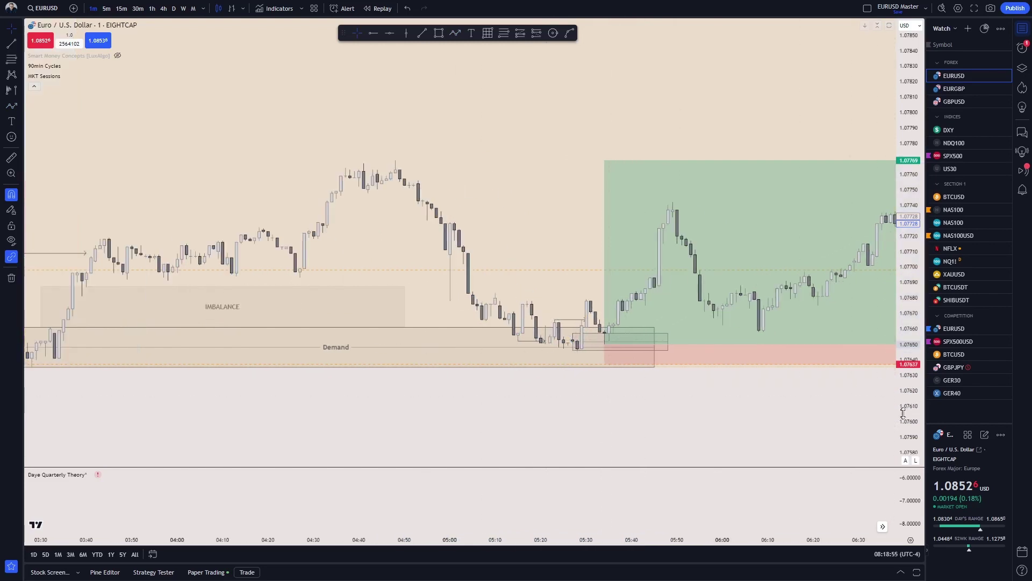
pyautogui.moveTo(491, 293); pyautogui.dragTo(503, 161)
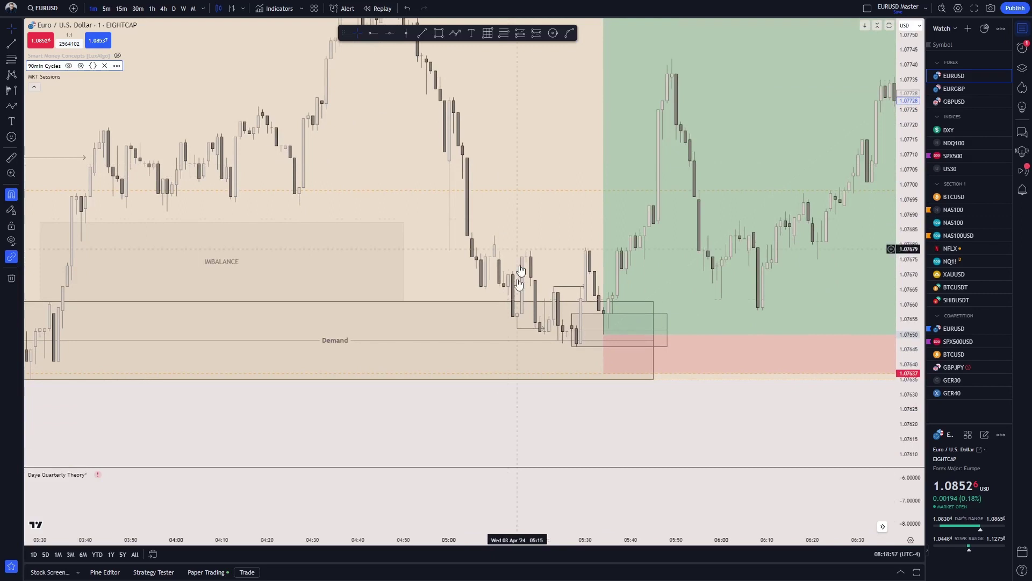
pyautogui.click(569, 292)
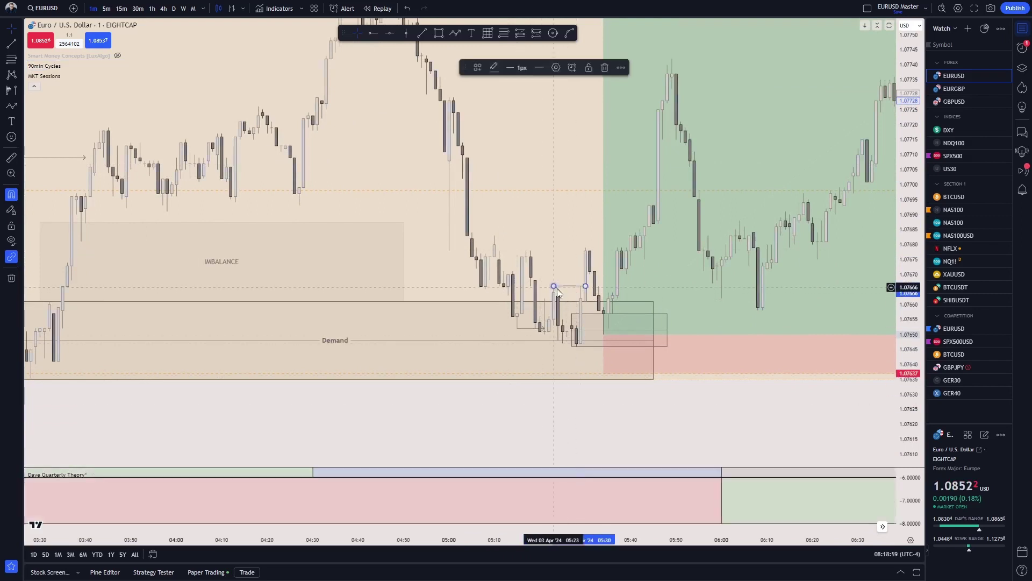
pyautogui.click(477, 67)
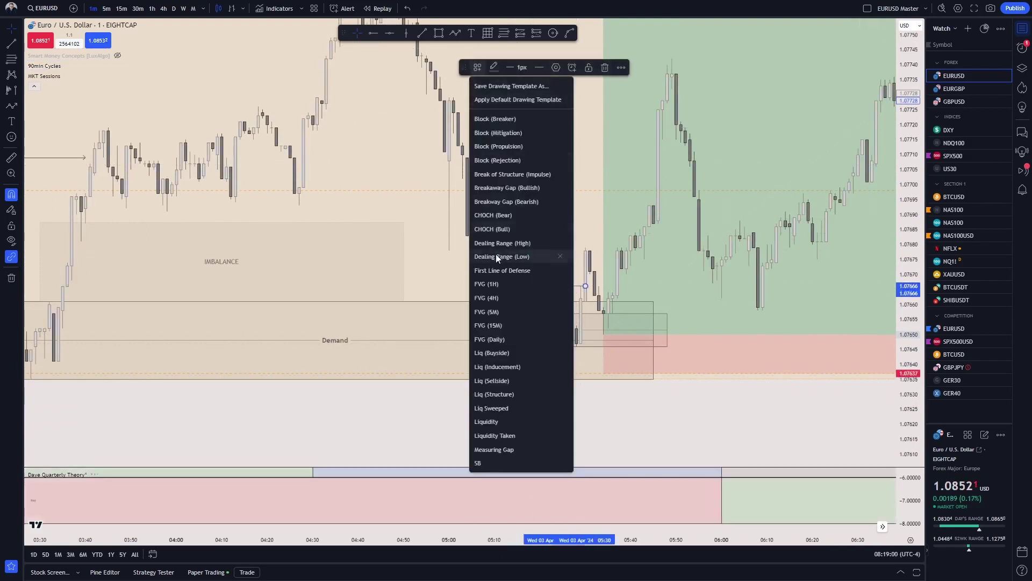
pyautogui.click(543, 174)
pyautogui.click(656, 435)
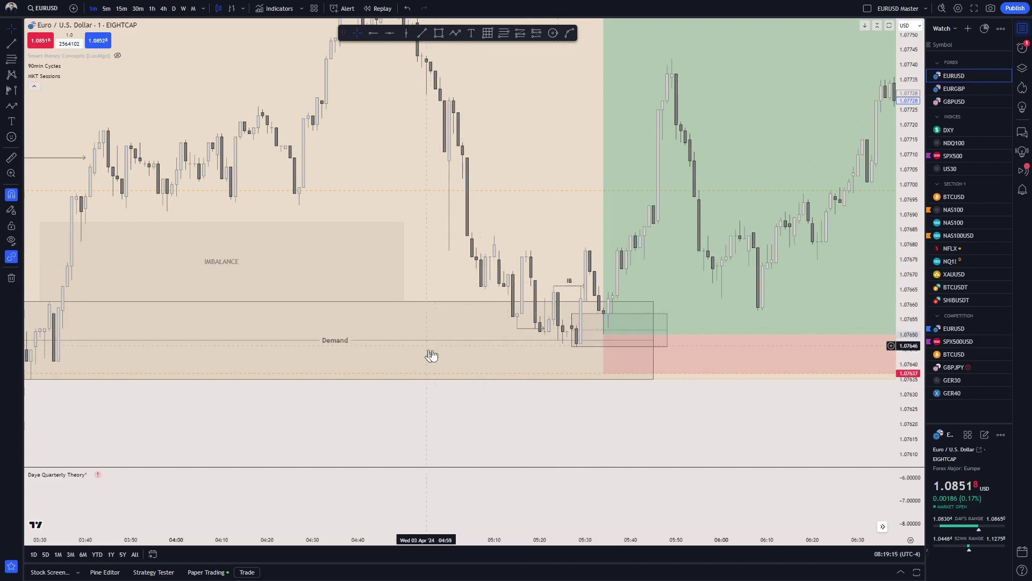
pyautogui.click(445, 344)
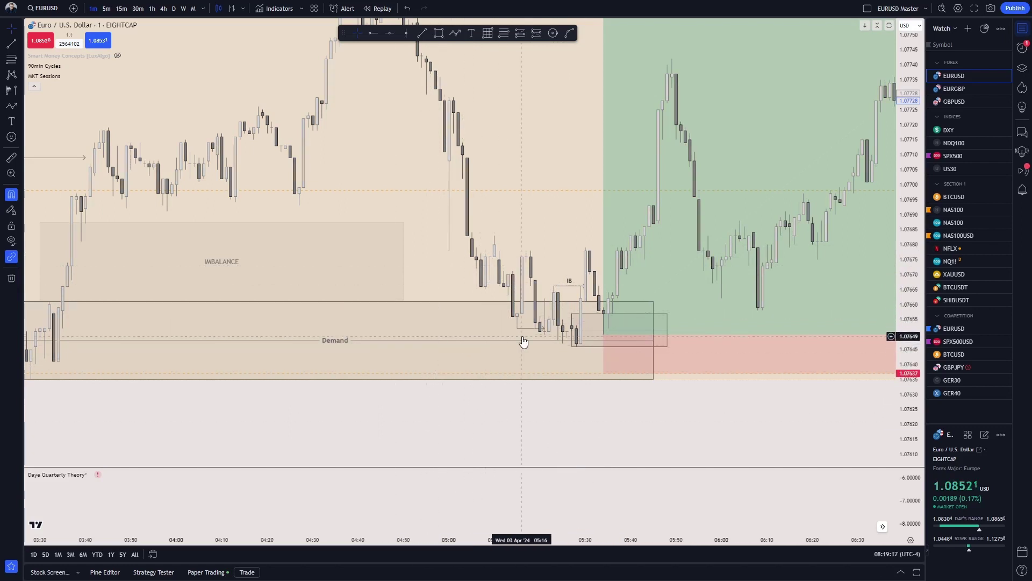
pyautogui.click(586, 344)
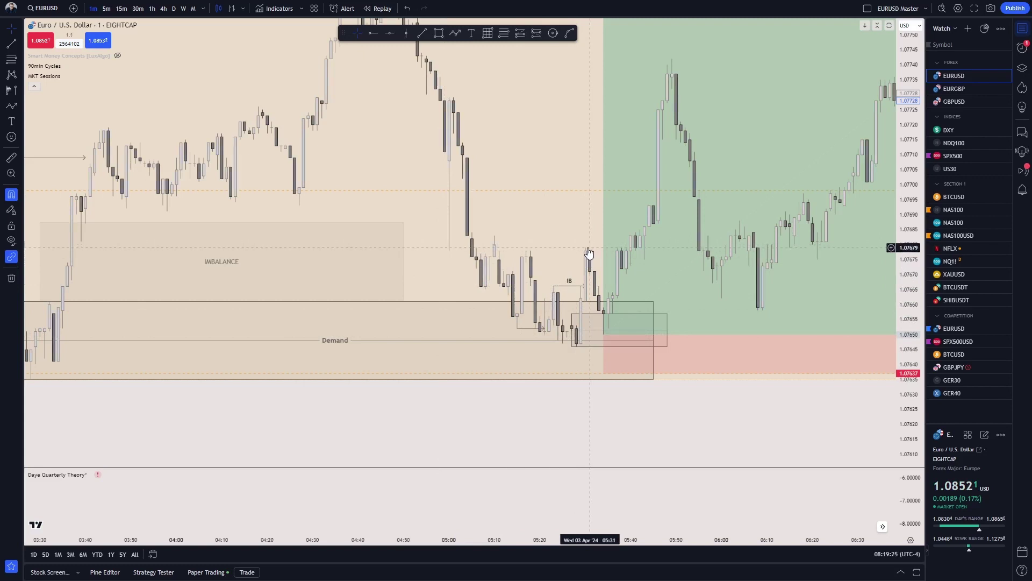
pyautogui.click(579, 344)
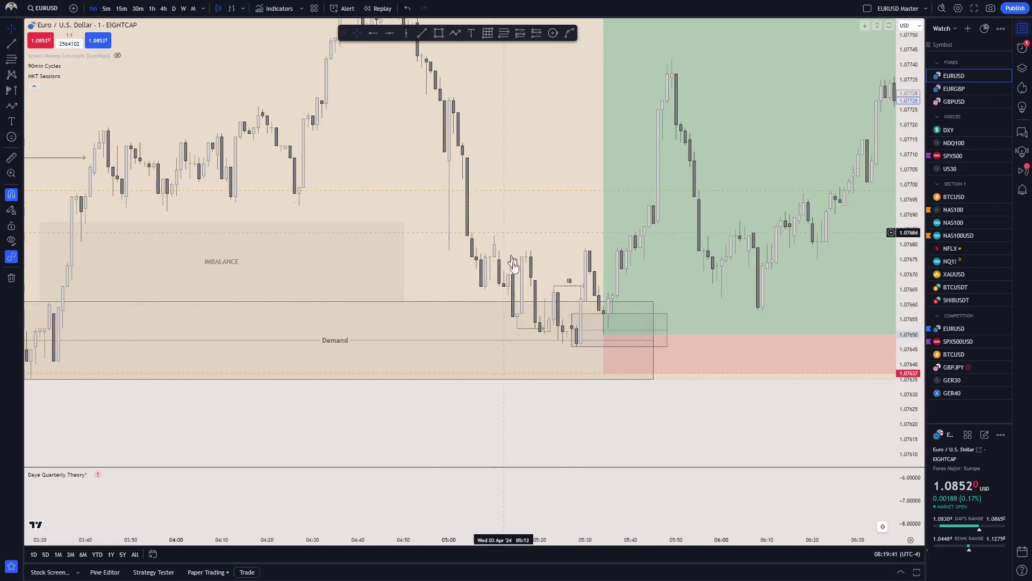
# Step: Apply the "DEMAND" template to the small rectangle starting at 05:27, between 1.07657 and 1.07646
pyautogui.moveTo(635, 339)
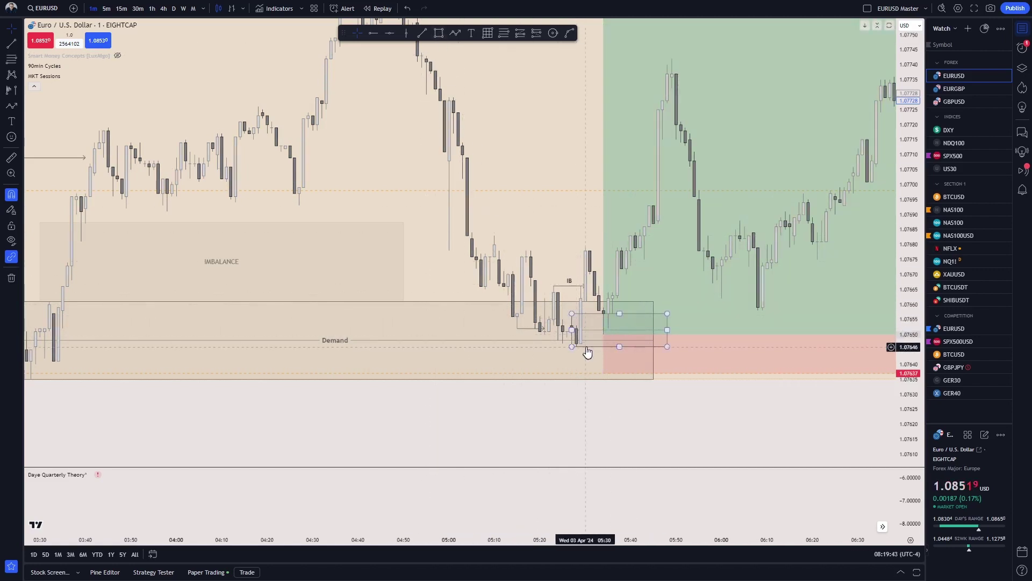
pyautogui.click(573, 338)
pyautogui.click(477, 67)
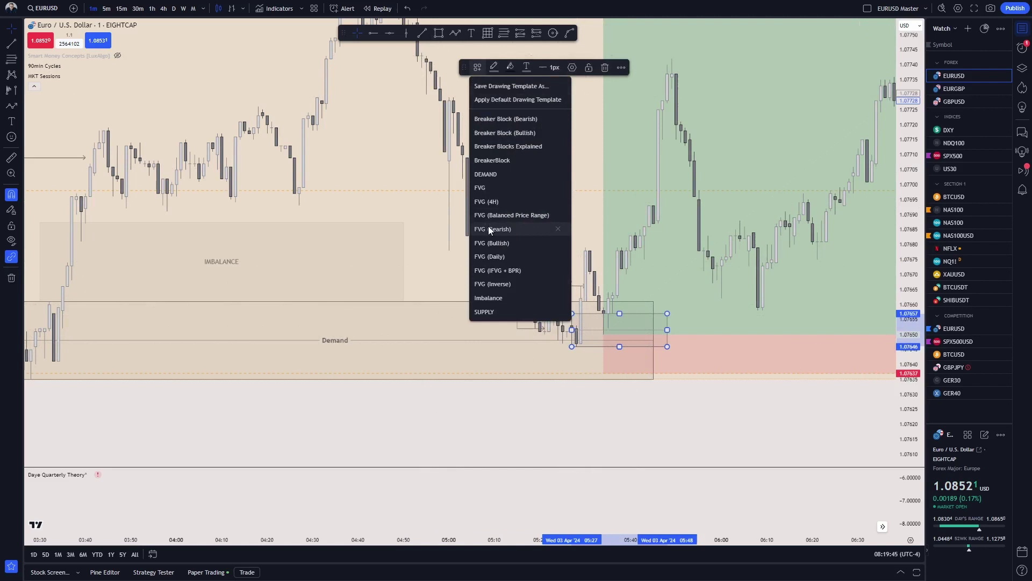
pyautogui.click(492, 173)
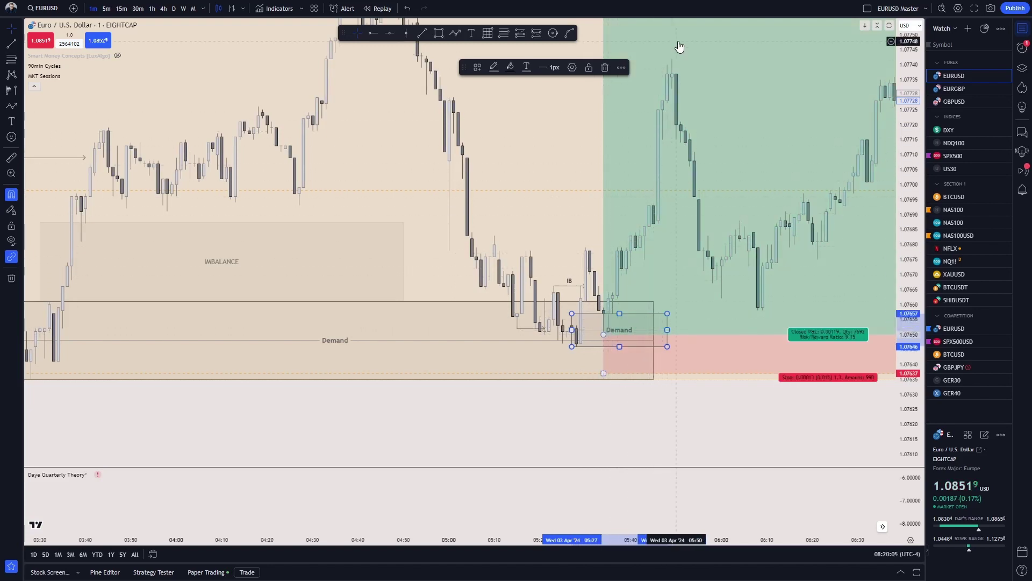
# Step: Shorten the small 1-minute Demand zone so that it ends at 05:46
pyautogui.moveTo(769, 412); pyautogui.dragTo(740, 450)
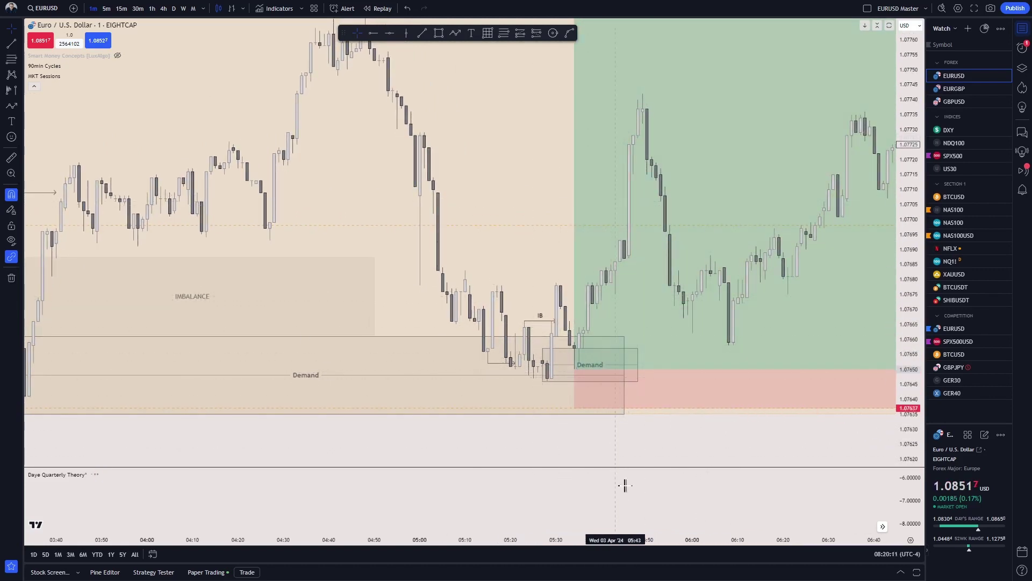
pyautogui.moveTo(652, 446); pyautogui.dragTo(620, 411)
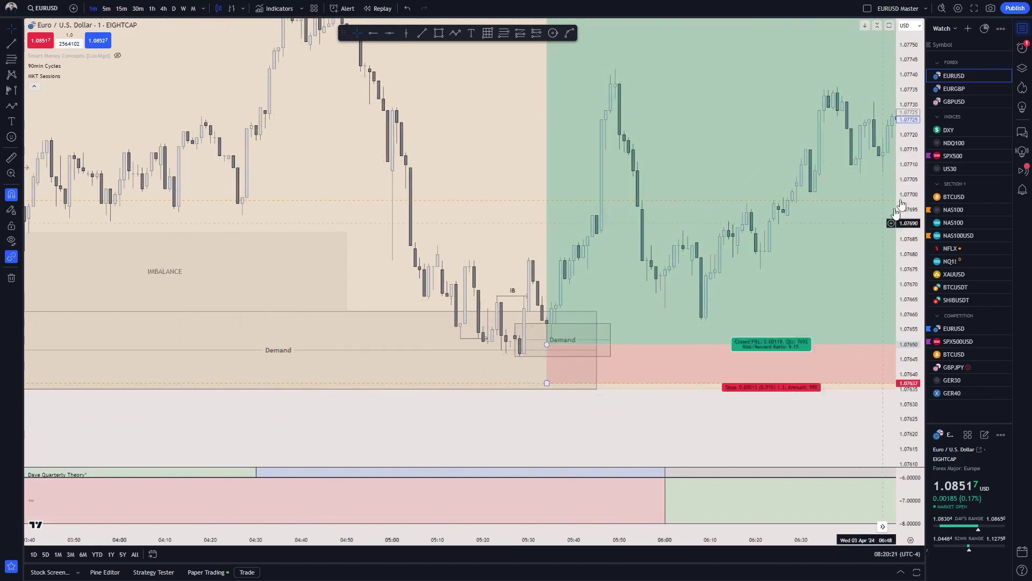
pyautogui.moveTo(901, 177); pyautogui.dragTo(901, 267)
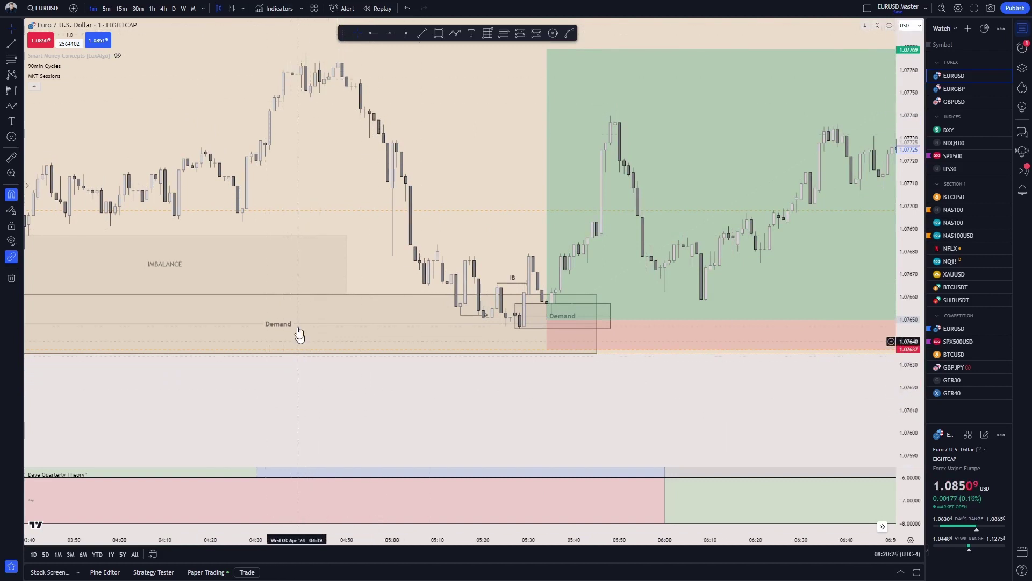
pyautogui.moveTo(644, 392); pyautogui.dragTo(598, 431)
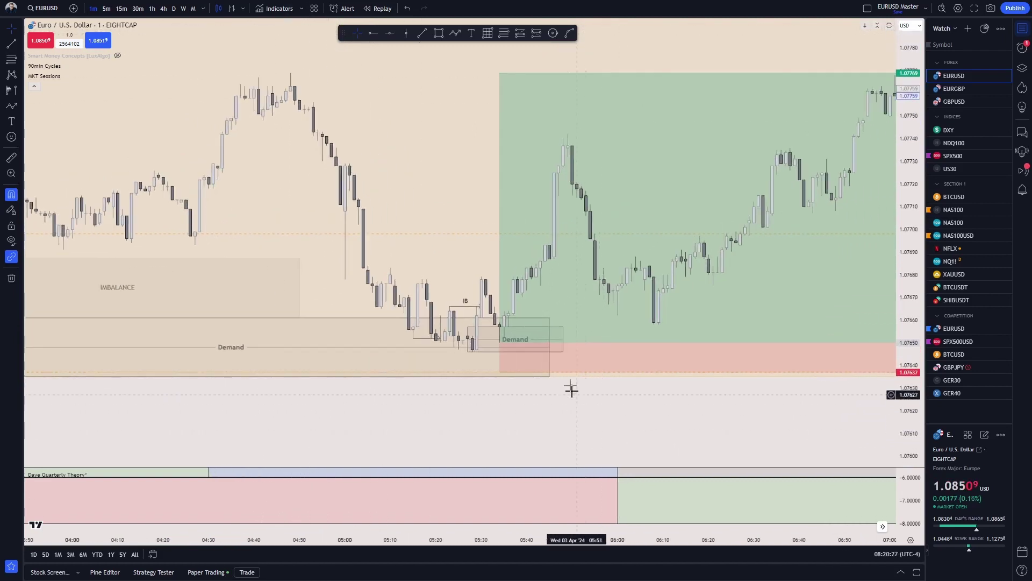
pyautogui.click(556, 363)
pyautogui.click(563, 339)
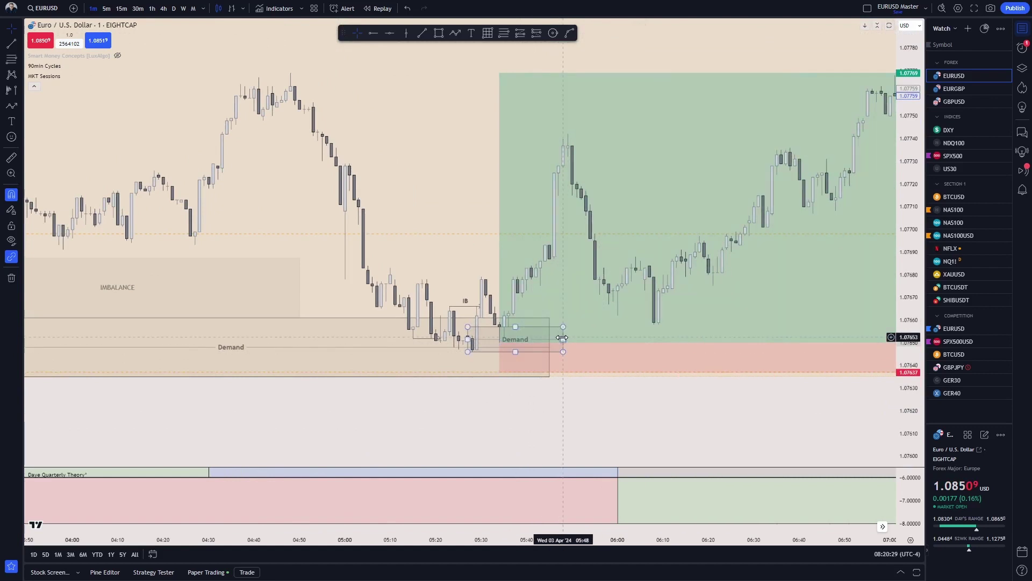
pyautogui.moveTo(561, 338); pyautogui.dragTo(562, 342)
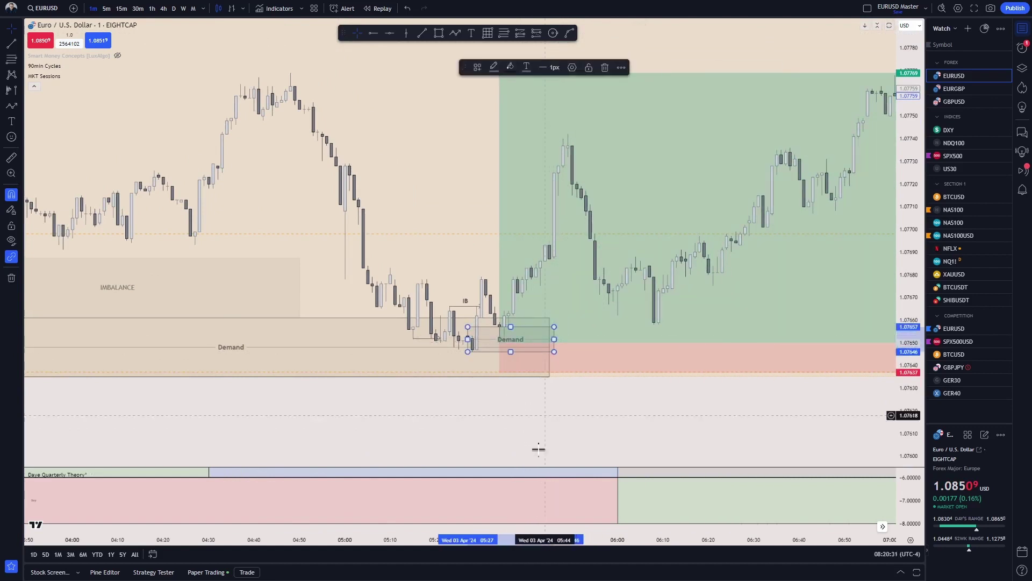
# Step: Draw a horizontal trend line at the 1.07769 swing high from 04:48 to 05:35, level with the long position's target
pyautogui.moveTo(616, 440); pyautogui.dragTo(558, 491)
pyautogui.moveTo(904, 210); pyautogui.dragTo(440, 402)
pyautogui.moveTo(423, 439); pyautogui.dragTo(652, 456)
pyautogui.click(652, 380)
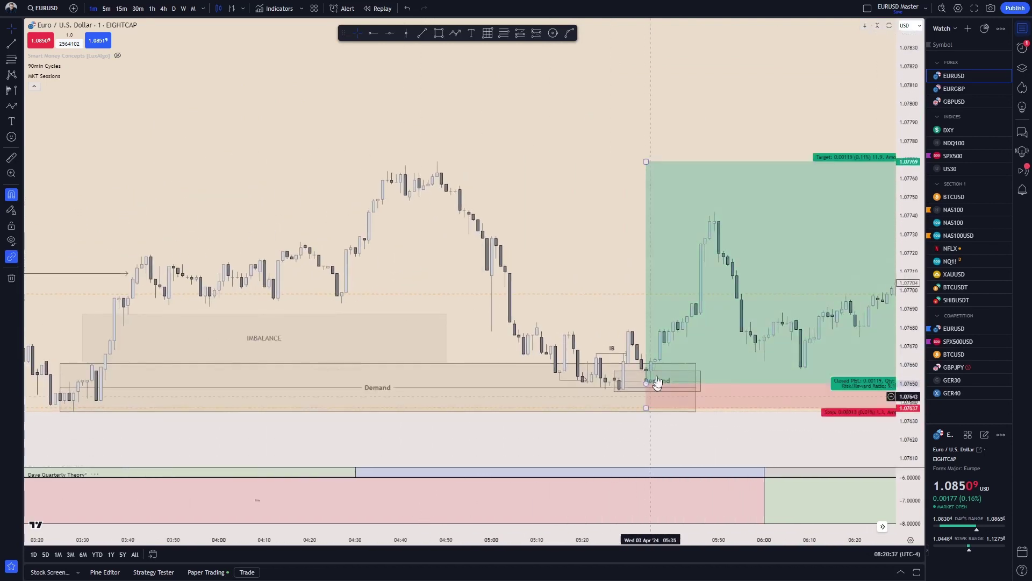
pyautogui.click(635, 366)
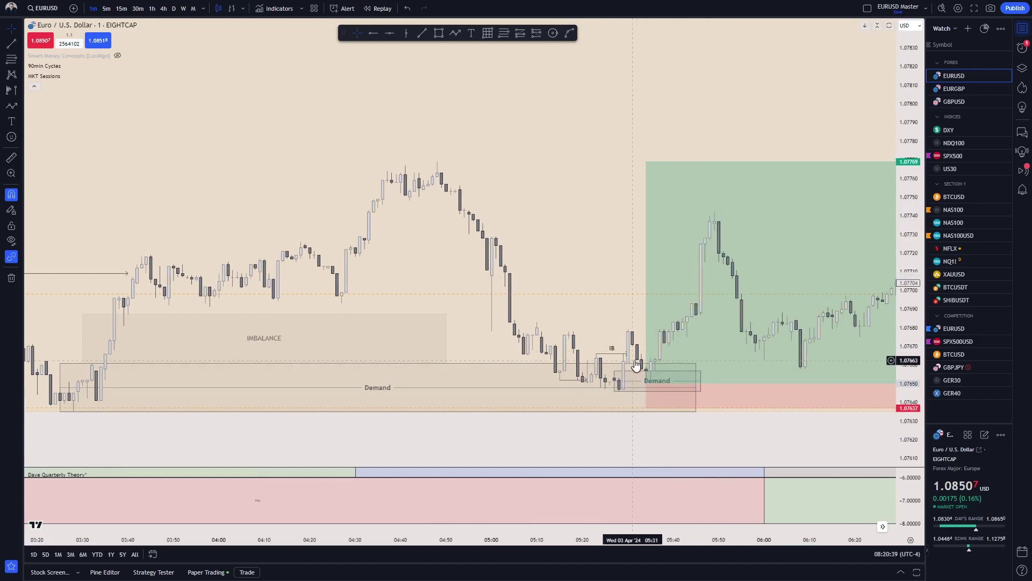
pyautogui.click(423, 34)
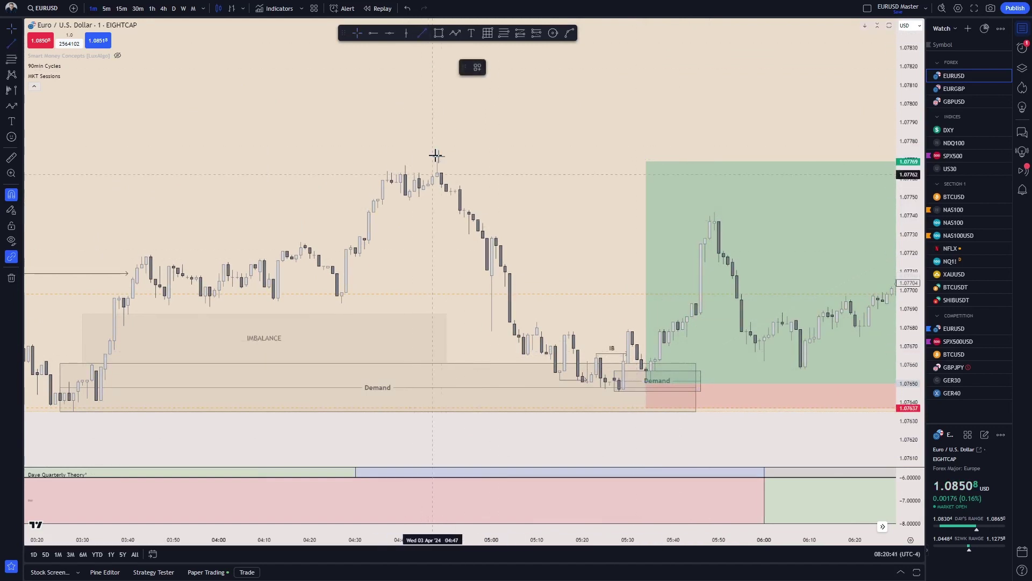
pyautogui.click(437, 159)
pyautogui.click(651, 163)
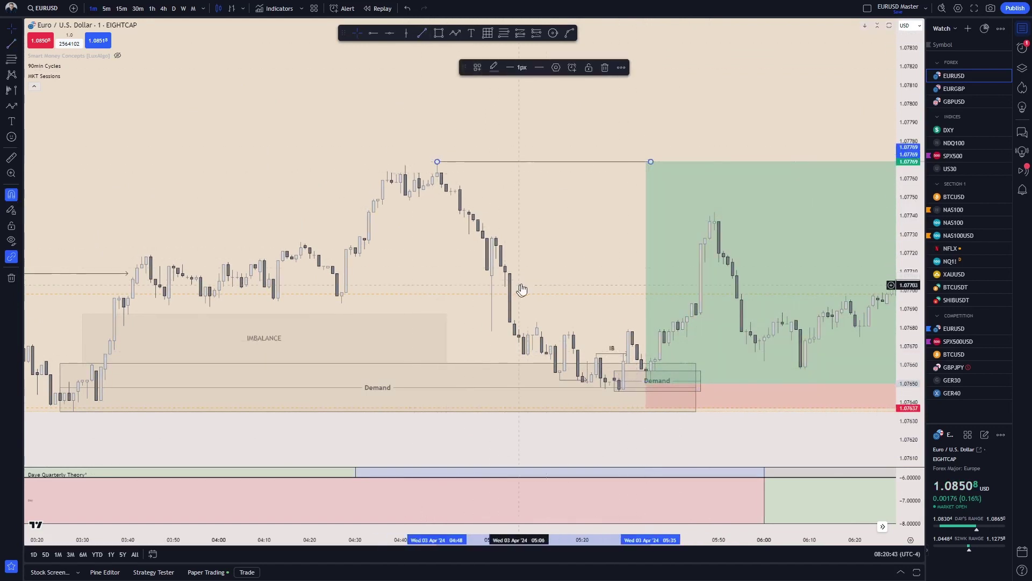
# Step: Lower the long position's stop loss to 1.07630, below the larger Demand zone
pyautogui.scroll(-3, 522, 285)
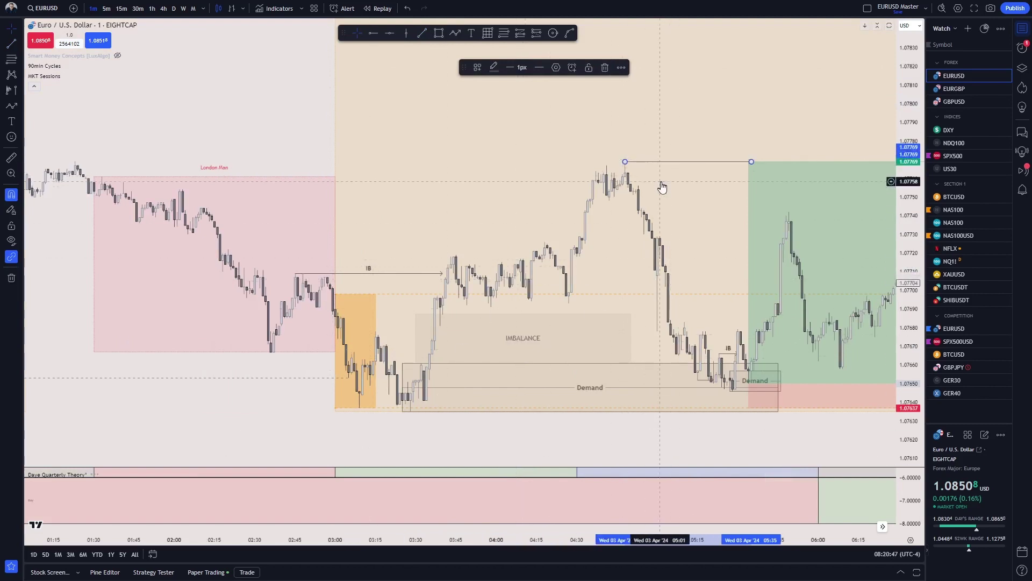
pyautogui.moveTo(743, 432); pyautogui.dragTo(712, 421)
pyautogui.scroll(3, 597, 411)
pyautogui.scroll(4, 699, 416)
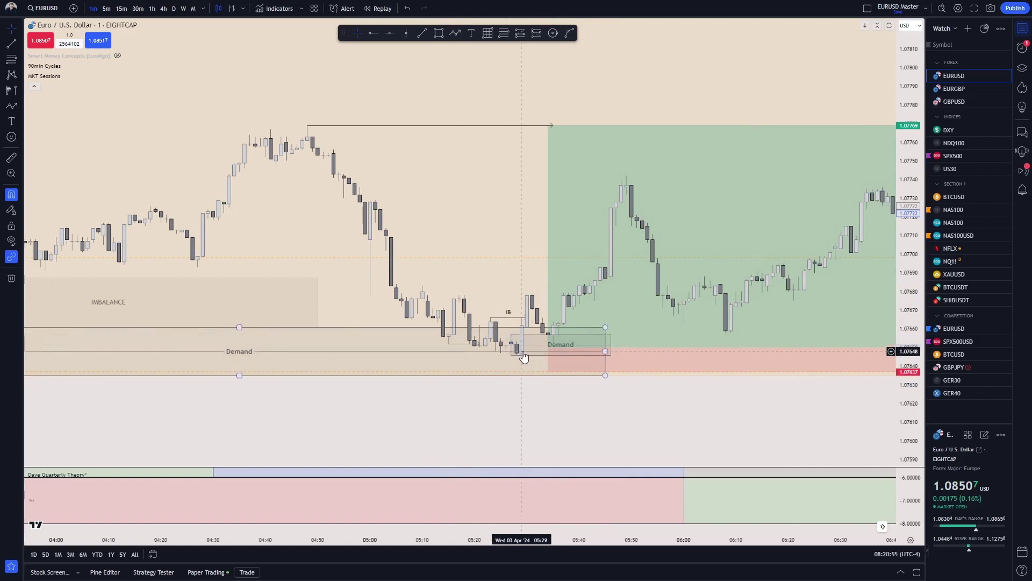
pyautogui.moveTo(548, 372)
pyautogui.mouseDown()
pyautogui.moveTo(549, 384)
pyautogui.moveTo(535, 384)
pyautogui.mouseUp()
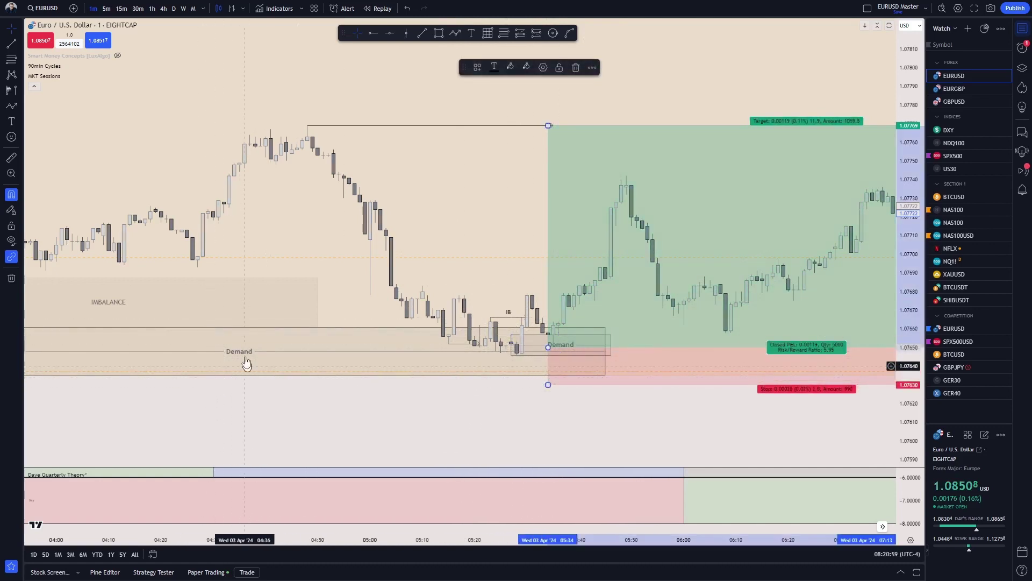
# Step: Examine how price runs from the 1-minute Demand entry to the 1.07769 target, and review the whole setup since the London session
pyautogui.moveTo(615, 416); pyautogui.dragTo(605, 398)
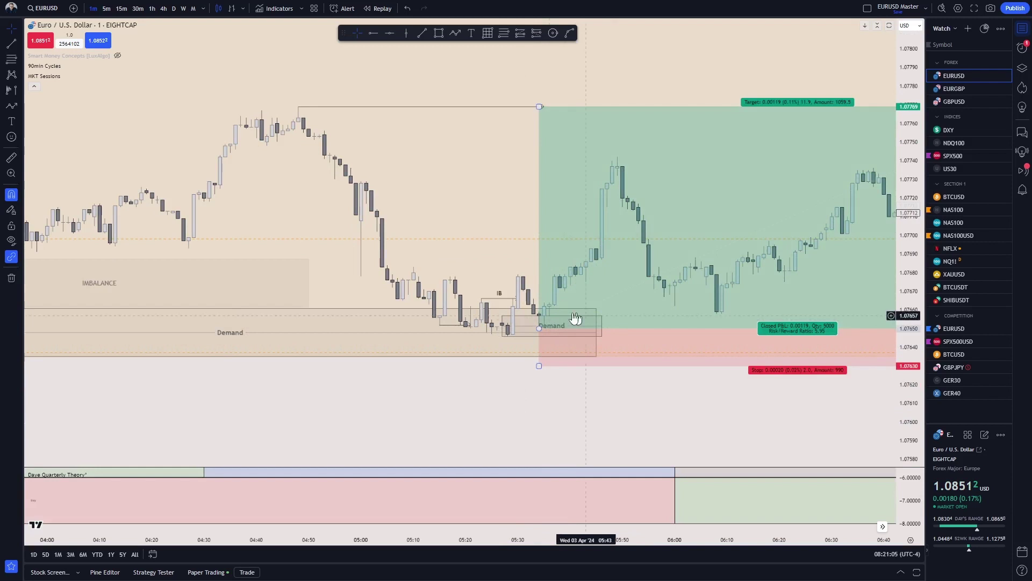
pyautogui.moveTo(632, 424)
pyautogui.mouseDown()
pyautogui.moveTo(620, 451)
pyautogui.moveTo(540, 457)
pyautogui.mouseUp()
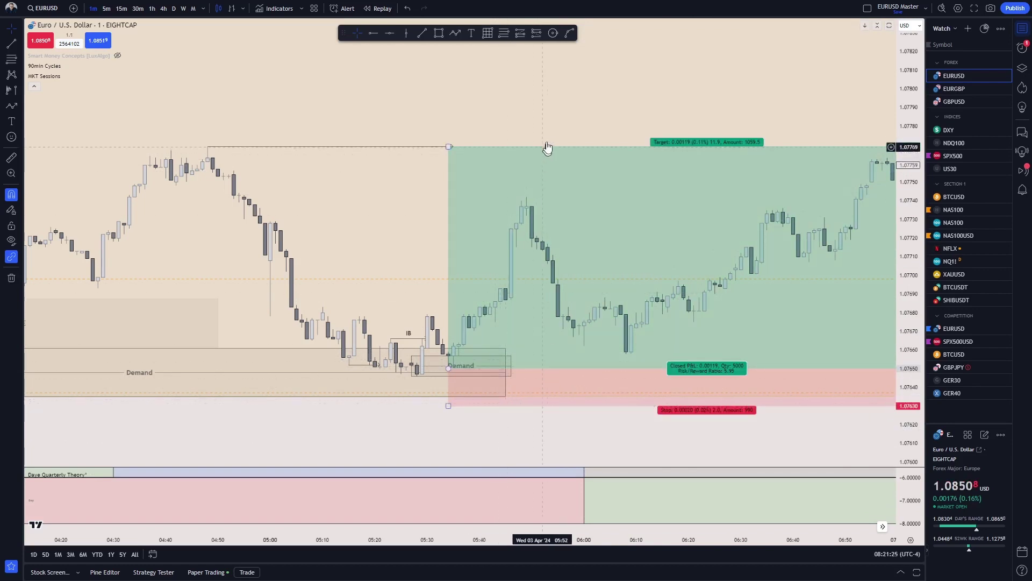
pyautogui.moveTo(593, 88)
pyautogui.mouseDown()
pyautogui.moveTo(391, 67)
pyautogui.moveTo(353, 215)
pyautogui.mouseUp()
pyautogui.scroll(-3, 757, 253)
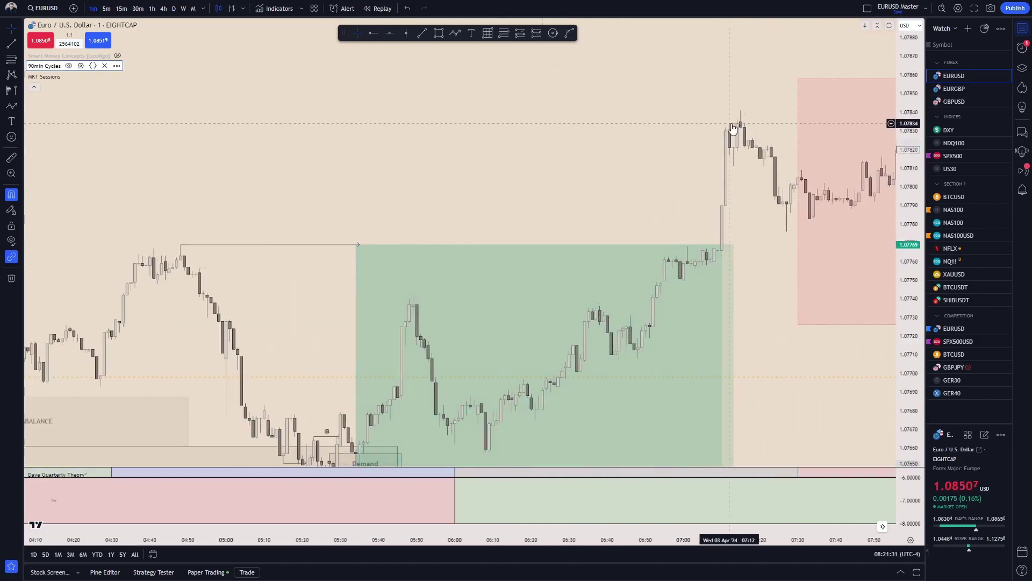
pyautogui.scroll(-1, 730, 131)
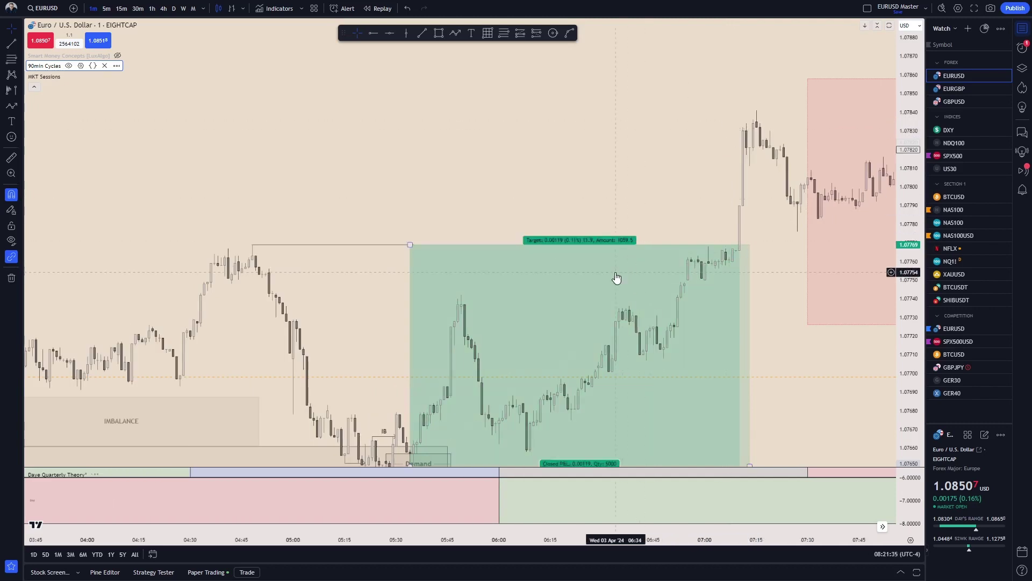
pyautogui.moveTo(551, 156); pyautogui.dragTo(565, 79)
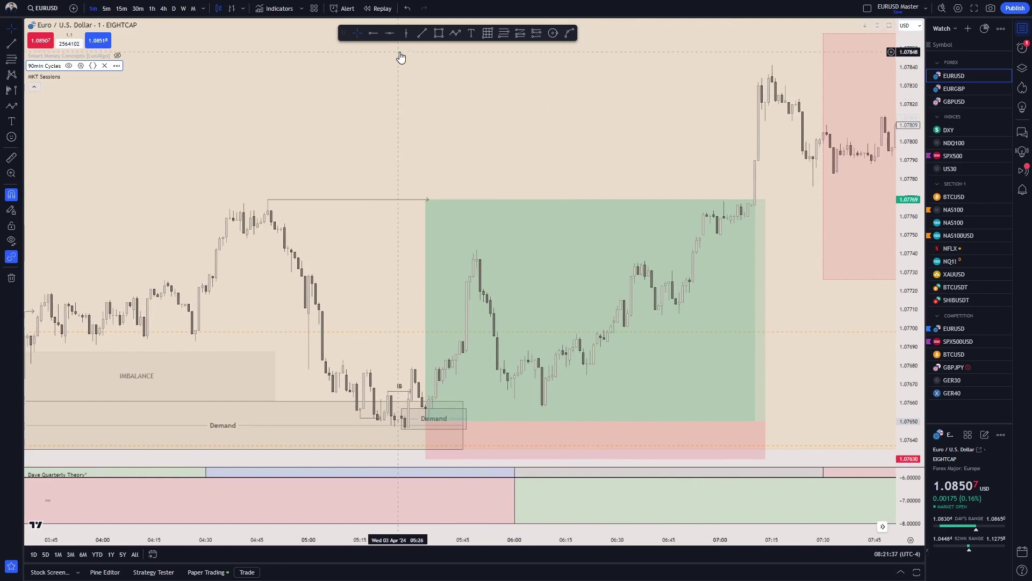
pyautogui.scroll(-1, 472, 438)
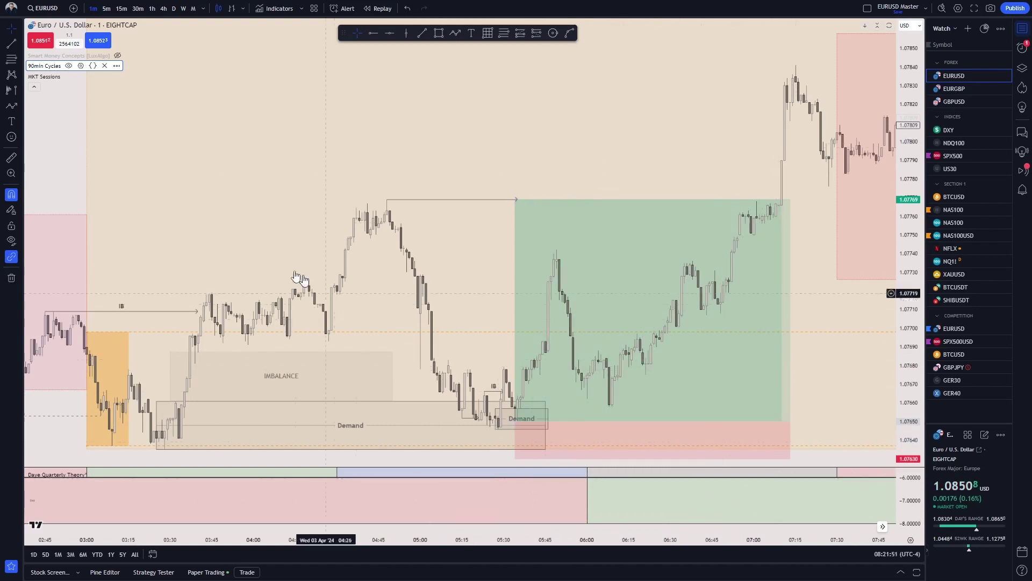
pyautogui.scroll(-2, 117, 435)
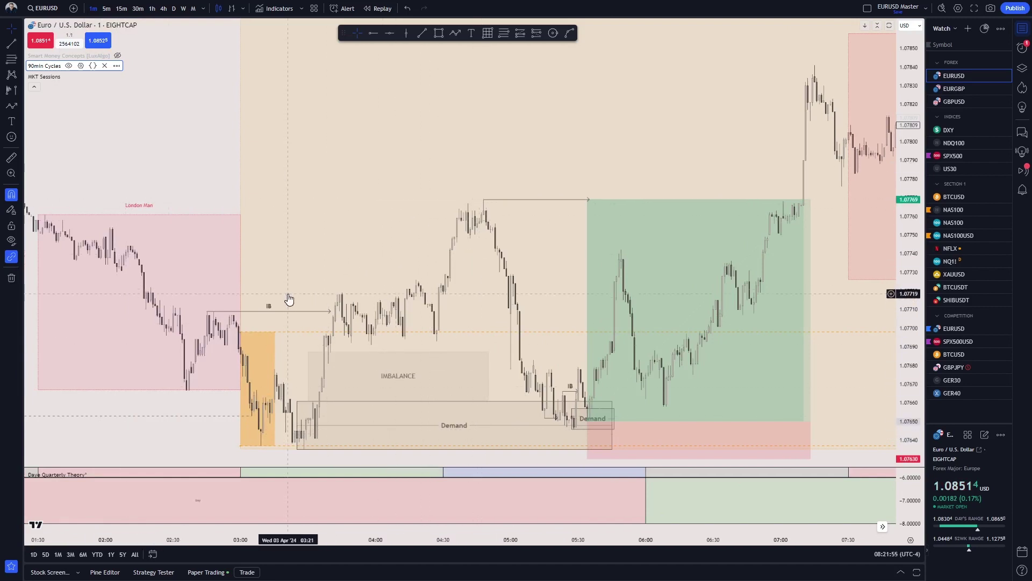
pyautogui.scroll(2, 709, 362)
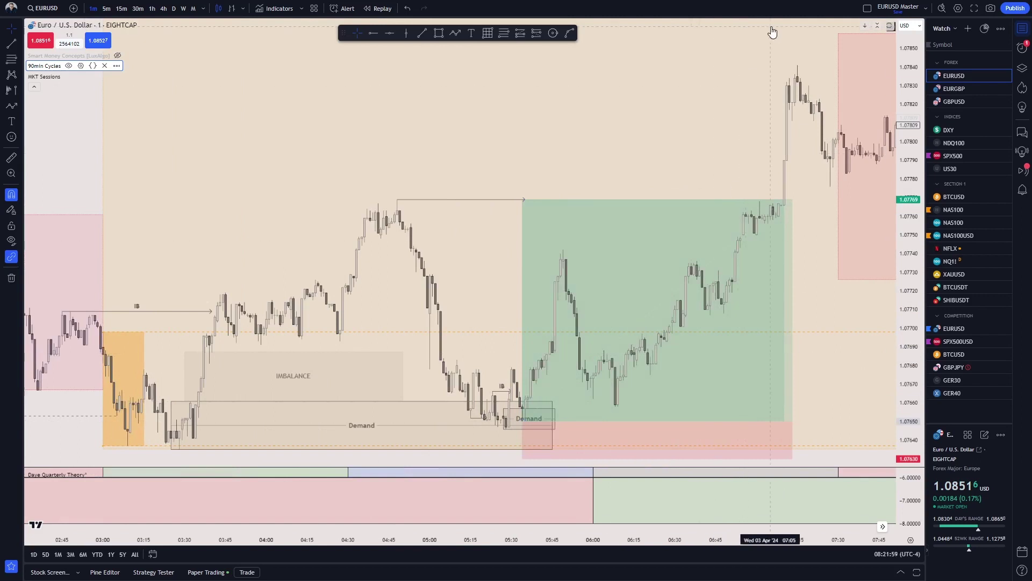
pyautogui.scroll(-2, 742, 276)
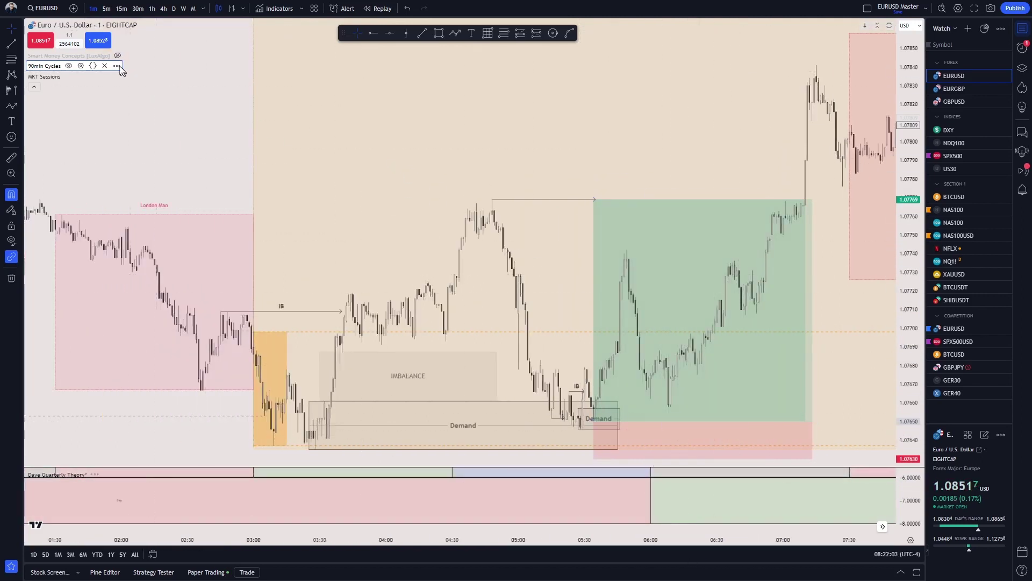
# Step: Switch the chart to the 15-minute timeframe and compress the price scale to fit the candles
pyautogui.click(122, 8)
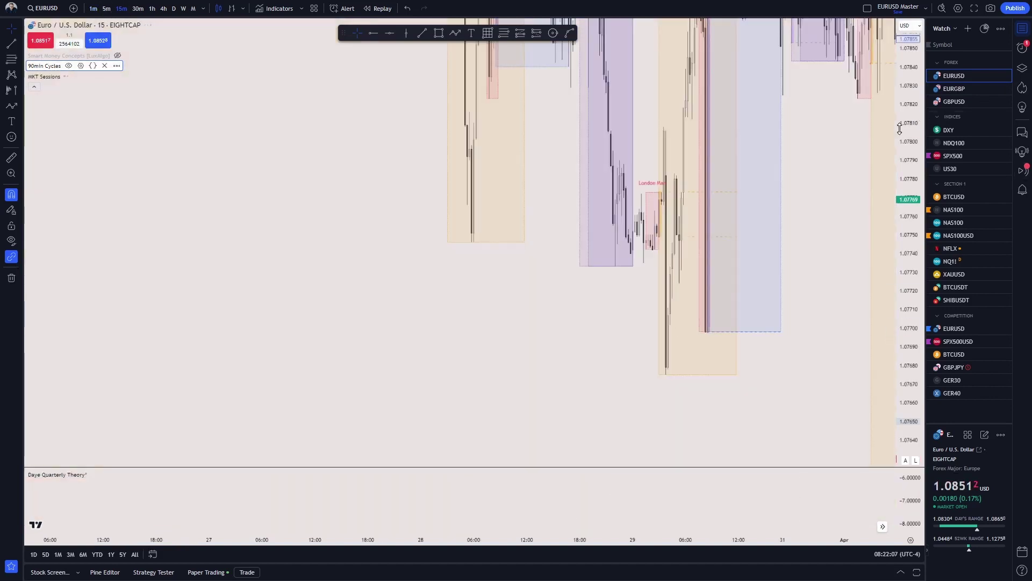
pyautogui.moveTo(904, 131); pyautogui.dragTo(903, 332)
pyautogui.scroll(14, 765, 313)
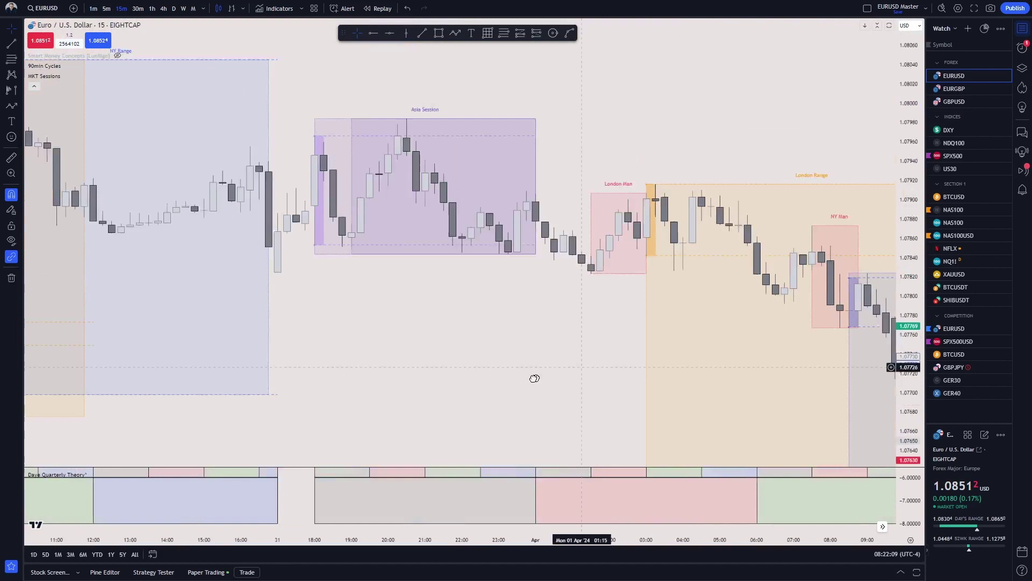
# Step: Examine the 15-minute price action and session ranges from 1 to 3 April leading up to the long trade
pyautogui.moveTo(535, 378); pyautogui.dragTo(429, 333)
pyautogui.moveTo(733, 85); pyautogui.dragTo(833, 156)
pyautogui.scroll(-4, 533, 414)
pyautogui.moveTo(580, 347); pyautogui.dragTo(5, 65)
pyautogui.moveTo(591, 248)
pyautogui.mouseDown()
pyautogui.moveTo(161, 117)
pyautogui.moveTo(144, 178)
pyautogui.mouseUp()
pyautogui.moveTo(816, 317)
pyautogui.mouseDown()
pyautogui.moveTo(755, 370)
pyautogui.moveTo(528, 490)
pyautogui.mouseUp()
pyautogui.moveTo(642, 379); pyautogui.dragTo(852, 446)
pyautogui.moveTo(601, 445); pyautogui.dragTo(733, 309)
pyautogui.scroll(-2, 725, 432)
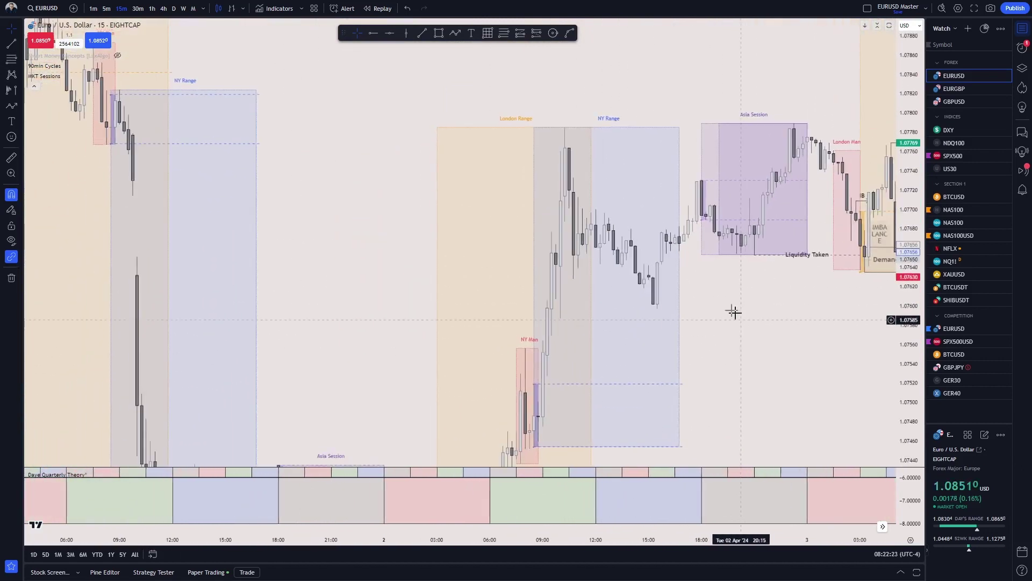
pyautogui.moveTo(783, 387); pyautogui.dragTo(798, 139)
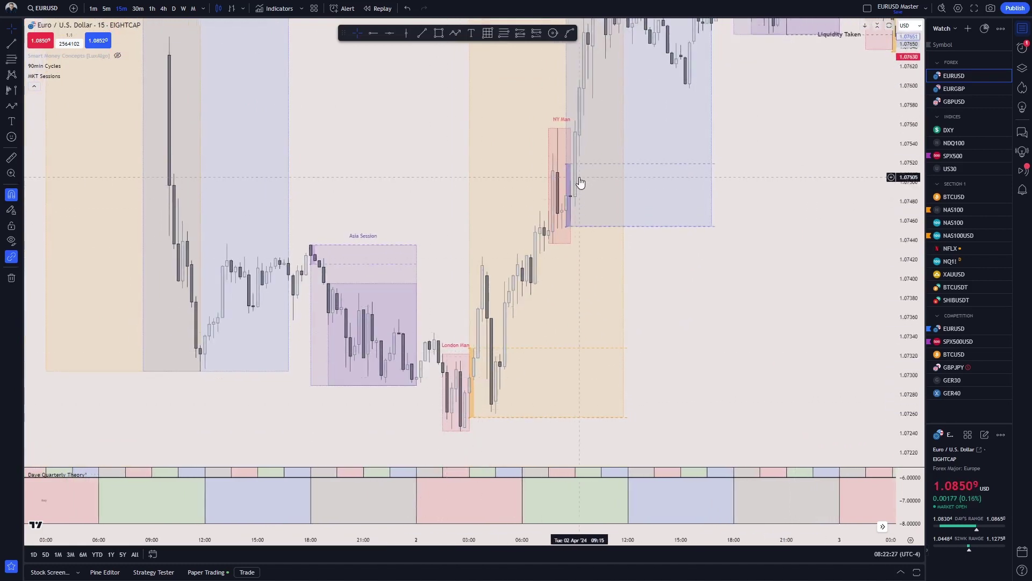
pyautogui.moveTo(751, 175); pyautogui.dragTo(695, 360)
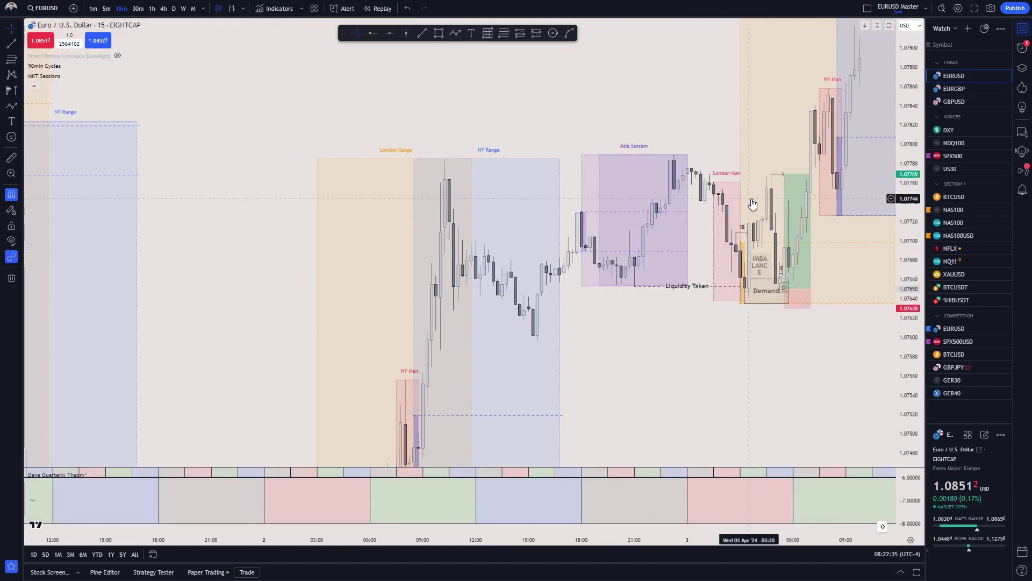
pyautogui.moveTo(686, 394); pyautogui.dragTo(884, 426)
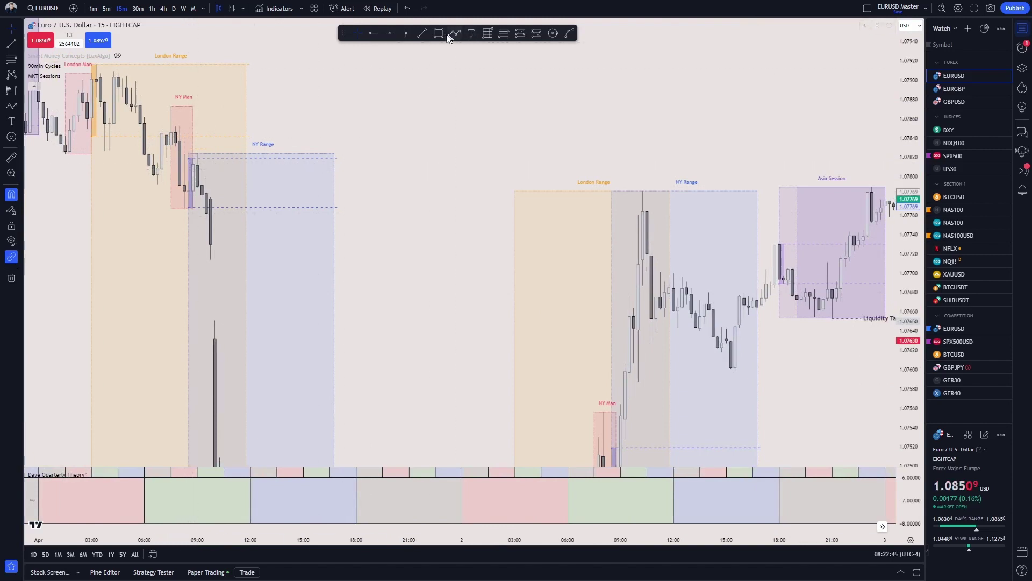
# Step: Mark the 1 April NY Range opening with horizontal rays at 1.07768 from 08:45 and about 1.0781 from 09:00
pyautogui.click(373, 34)
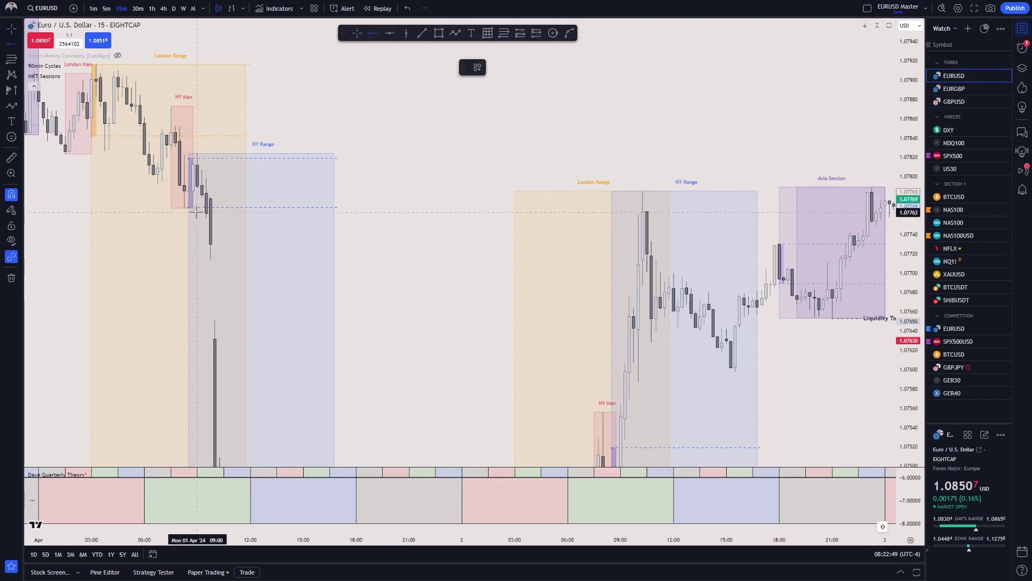
pyautogui.click(193, 208)
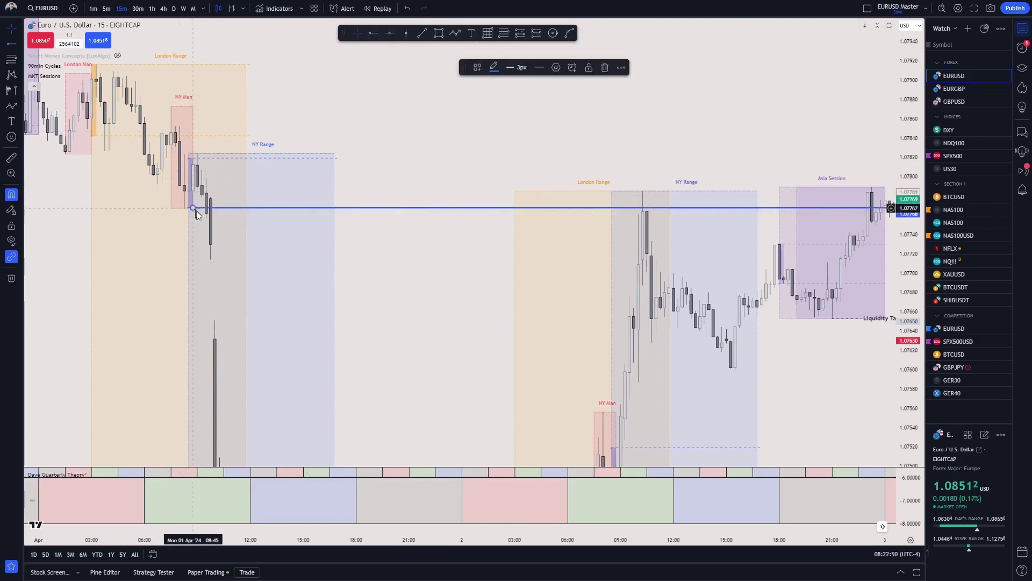
pyautogui.click(374, 35)
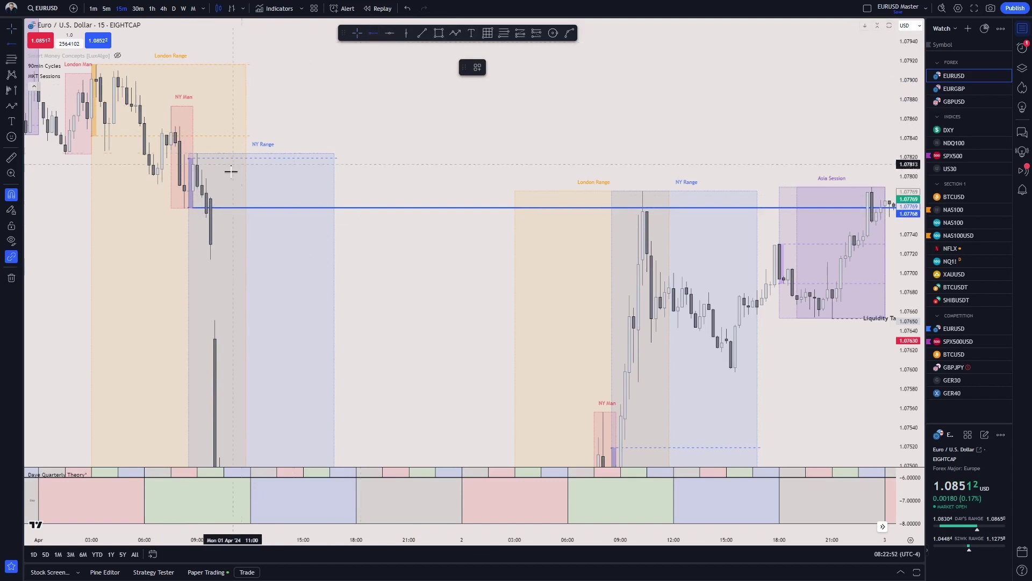
pyautogui.click(197, 165)
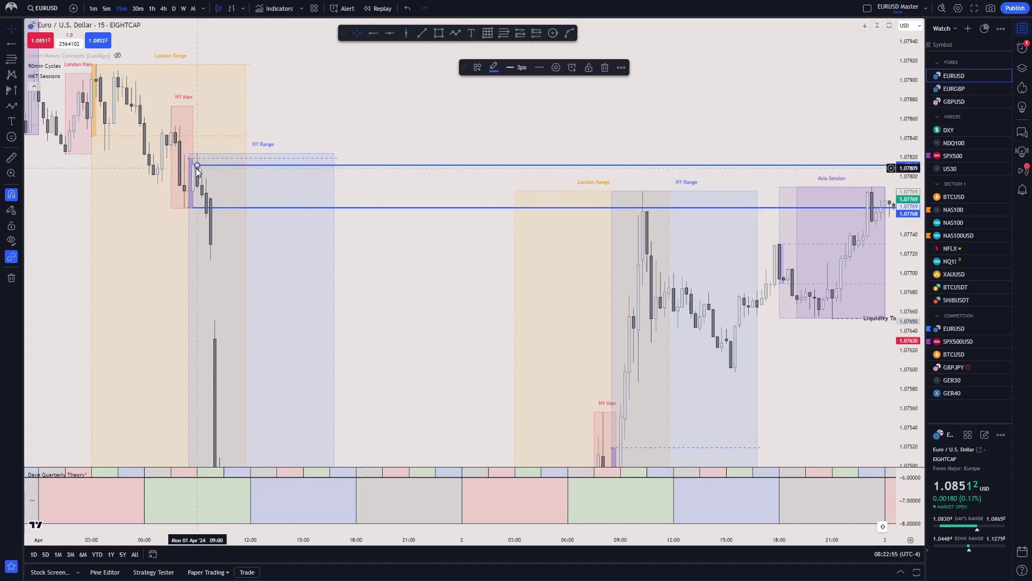
# Step: Raise the upper horizontal ray at the 1 April NY Range opening to 1.07819
pyautogui.moveTo(196, 168); pyautogui.dragTo(192, 160)
pyautogui.click(405, 126)
# Step: Examine how the 3 April long trade runs up from Demand into the two blue rays drawn from the 1 April NY Range
pyautogui.moveTo(695, 100); pyautogui.dragTo(442, 82)
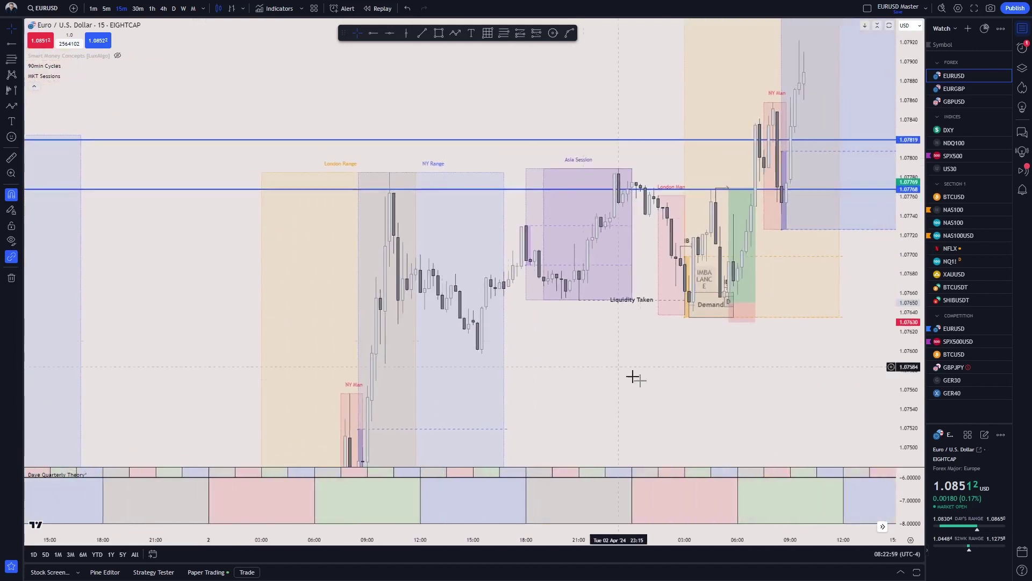
pyautogui.moveTo(685, 371); pyautogui.dragTo(658, 359)
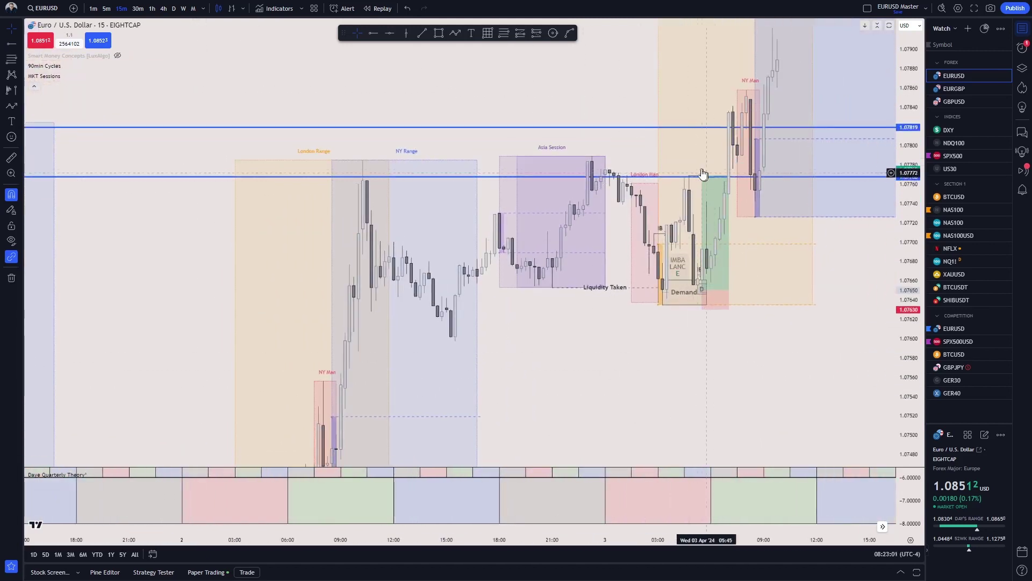
pyautogui.hscroll(-4, 223, 299)
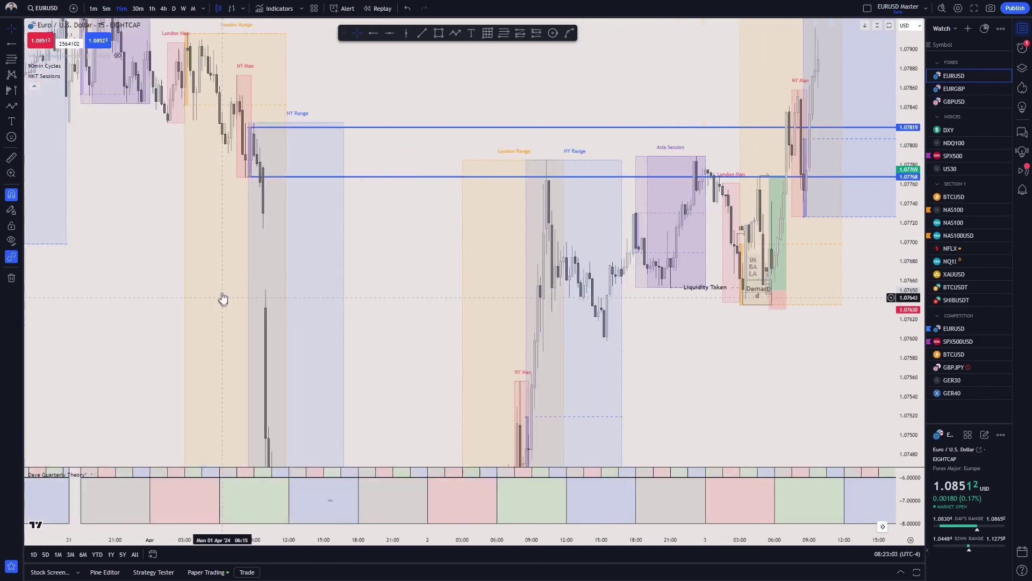
pyautogui.scroll(-3, 488, 154)
pyautogui.scroll(3, 758, 318)
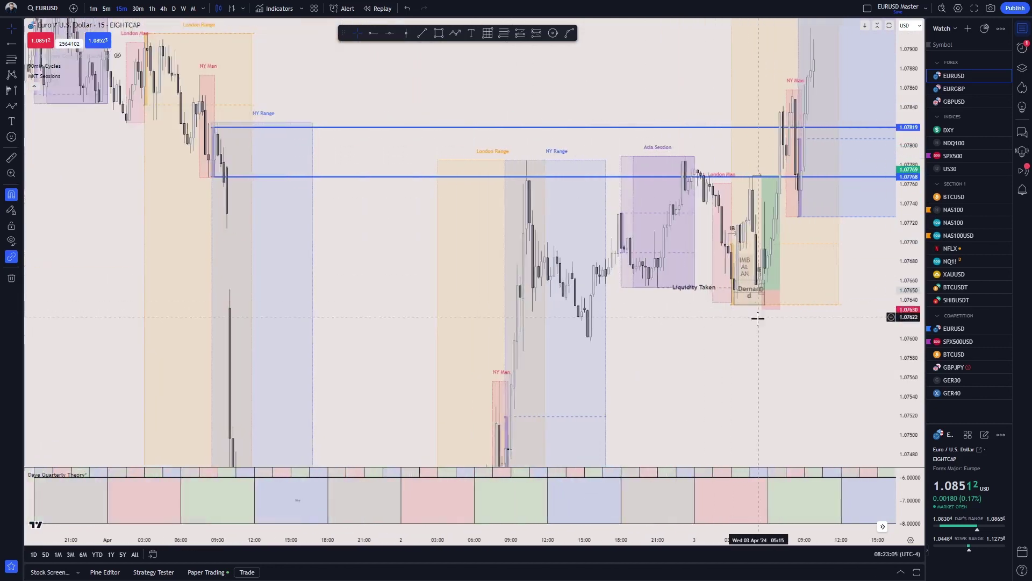
pyautogui.scroll(2, 758, 317)
pyautogui.scroll(2, 765, 231)
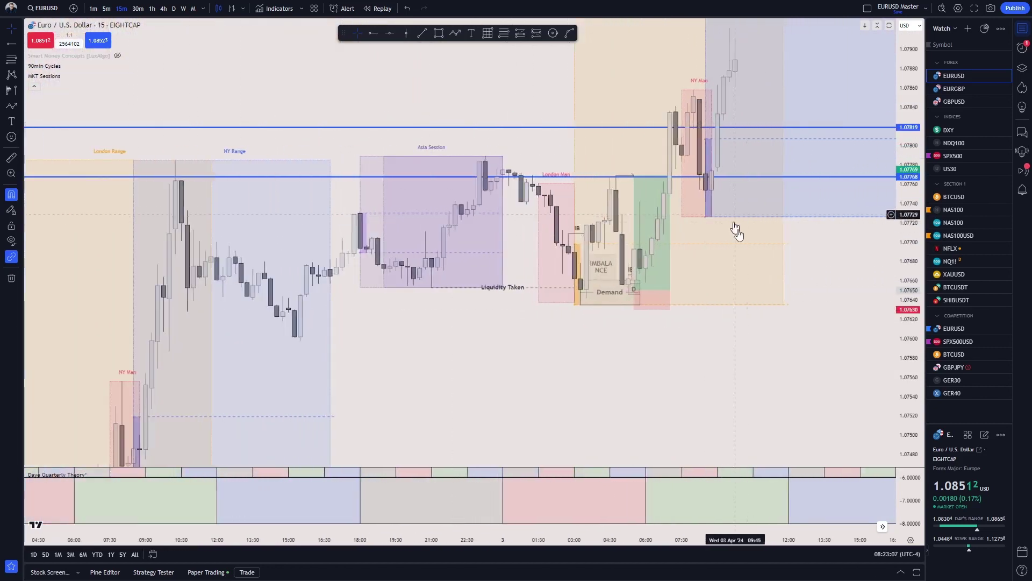
pyautogui.moveTo(816, 258); pyautogui.dragTo(815, 312)
pyautogui.scroll(3, 634, 270)
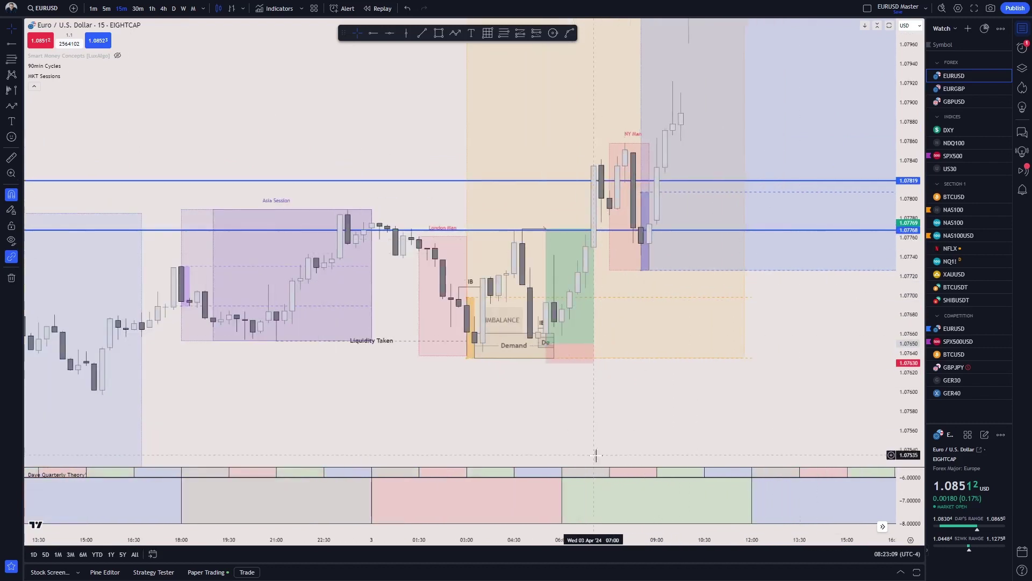
pyautogui.moveTo(596, 455); pyautogui.dragTo(697, 446)
pyautogui.scroll(-2, 483, 413)
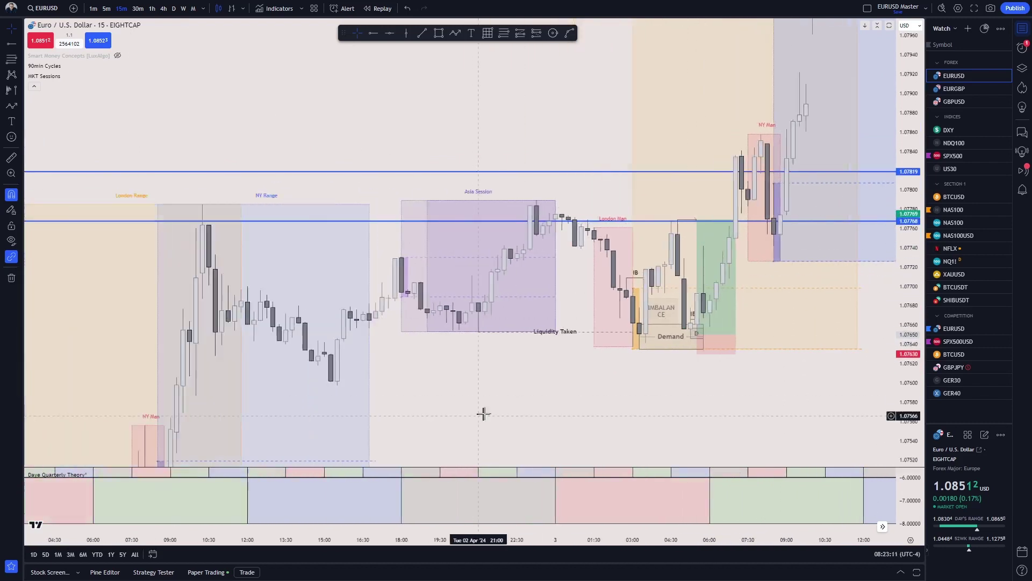
pyautogui.scroll(-3, 483, 413)
# Step: Review the earlier session ranges and price swings from 29 March to 1 April above the marked levels
pyautogui.moveTo(422, 387); pyautogui.dragTo(581, 383)
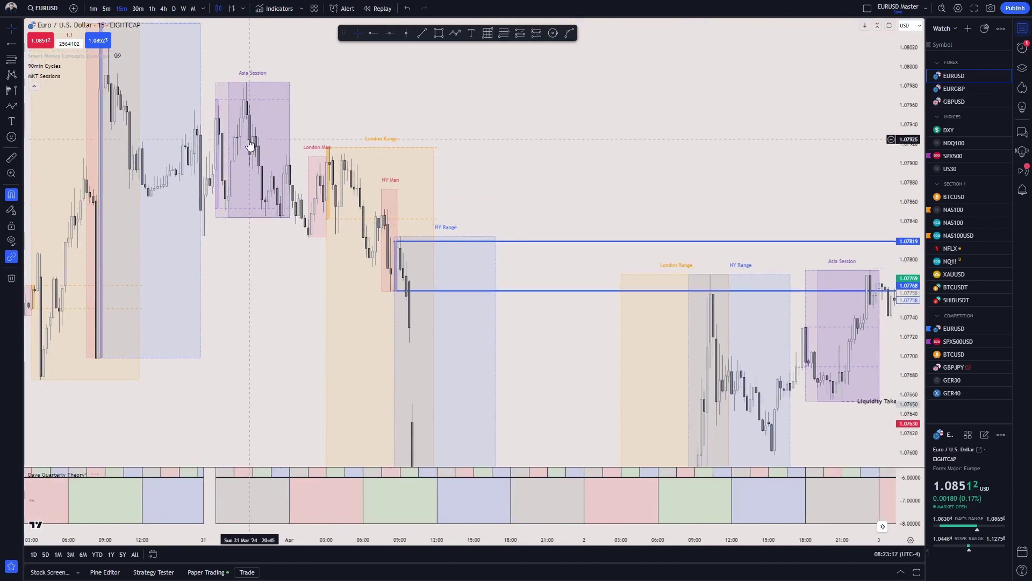
pyautogui.moveTo(464, 159); pyautogui.dragTo(606, 230)
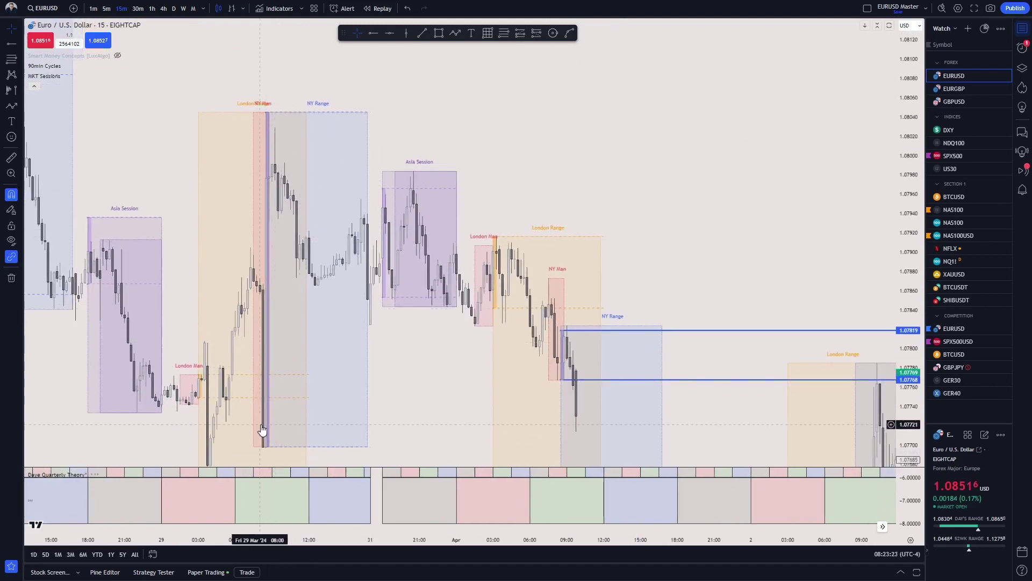
pyautogui.moveTo(490, 143); pyautogui.dragTo(443, 228)
pyautogui.moveTo(184, 182); pyautogui.dragTo(458, 217)
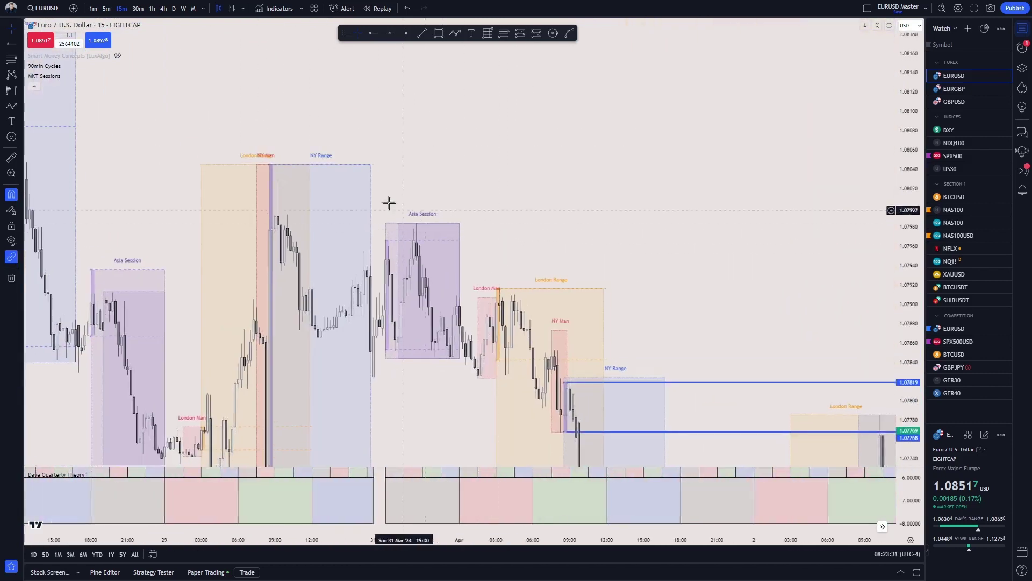
# Step: Compress the price scale and examine the 3 April rally from the Demand entry through both rays into the NY Range
pyautogui.moveTo(736, 242); pyautogui.dragTo(354, 216)
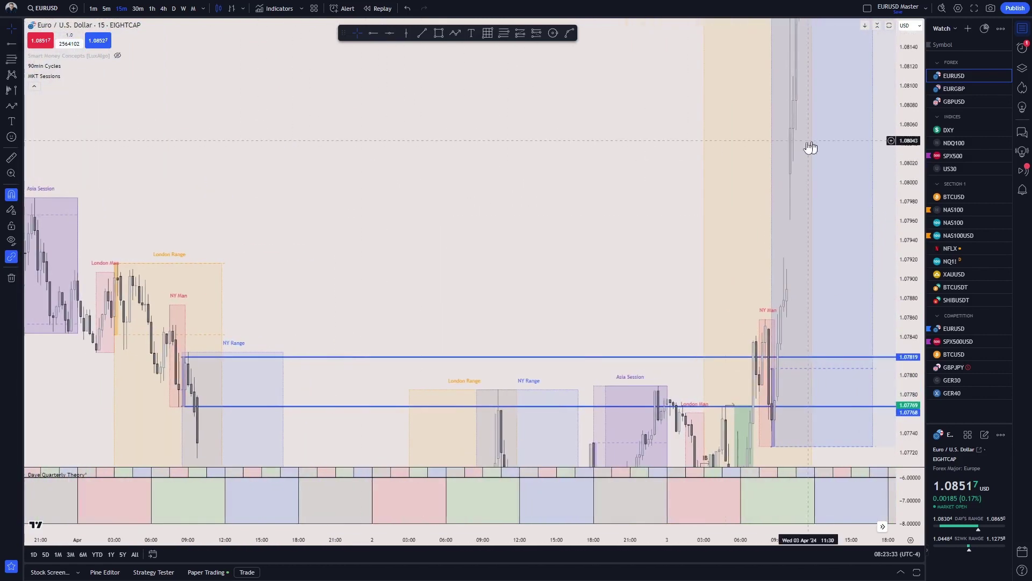
pyautogui.moveTo(810, 147); pyautogui.dragTo(528, 229)
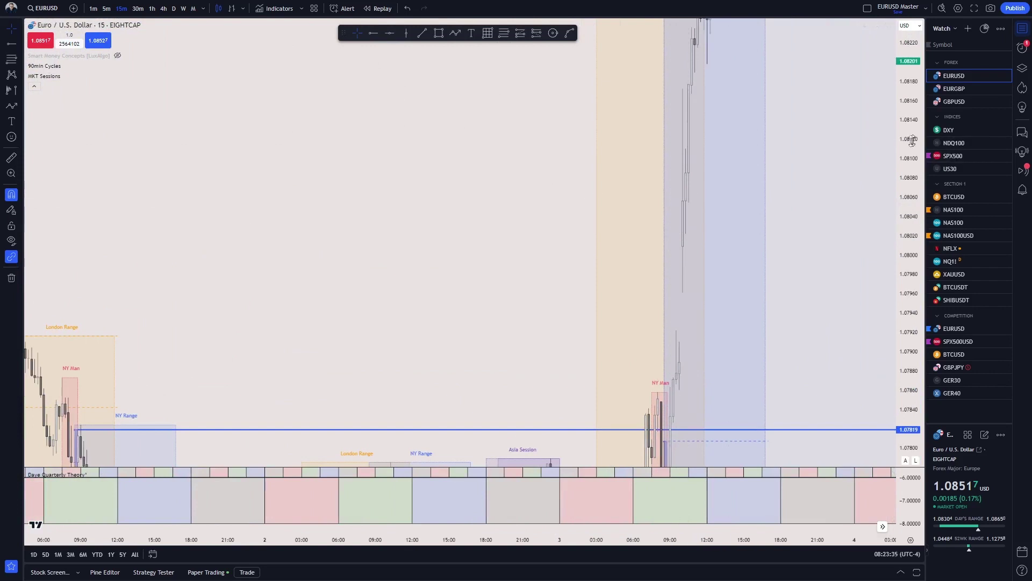
pyautogui.moveTo(912, 140); pyautogui.dragTo(875, 362)
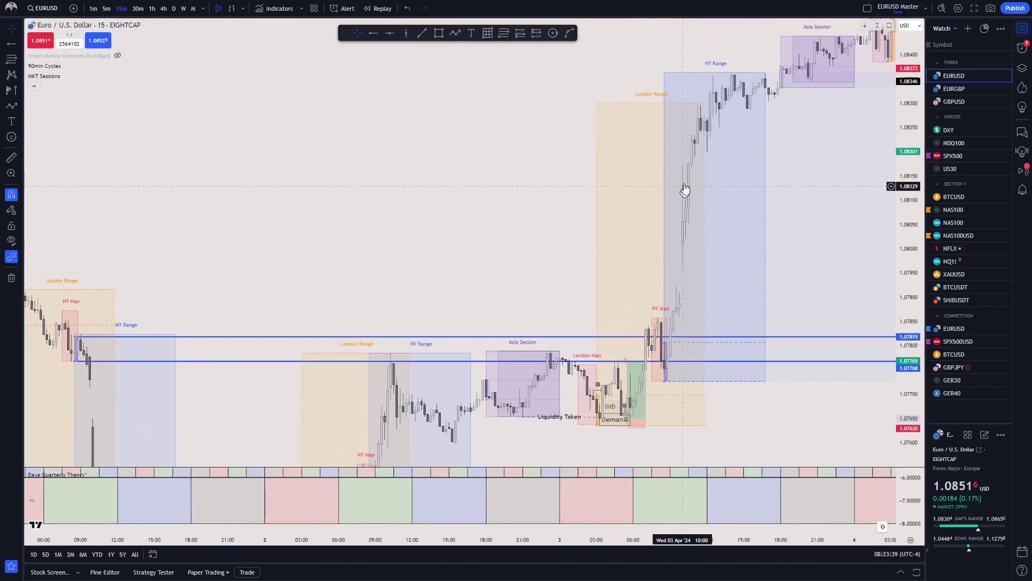
pyautogui.moveTo(764, 420); pyautogui.dragTo(791, 385)
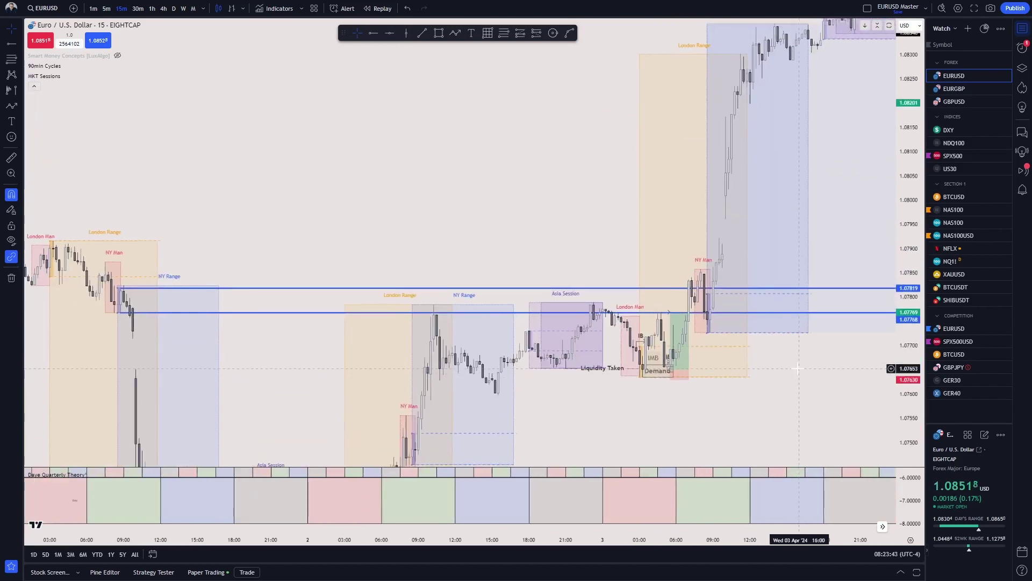
pyautogui.moveTo(839, 192); pyautogui.dragTo(841, 230)
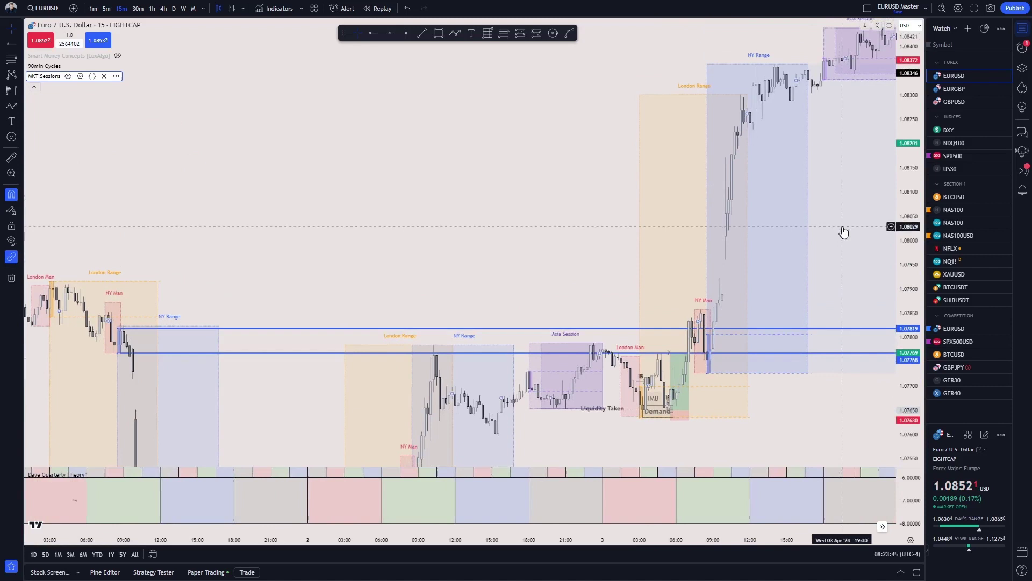
pyautogui.moveTo(907, 144); pyautogui.dragTo(897, 173)
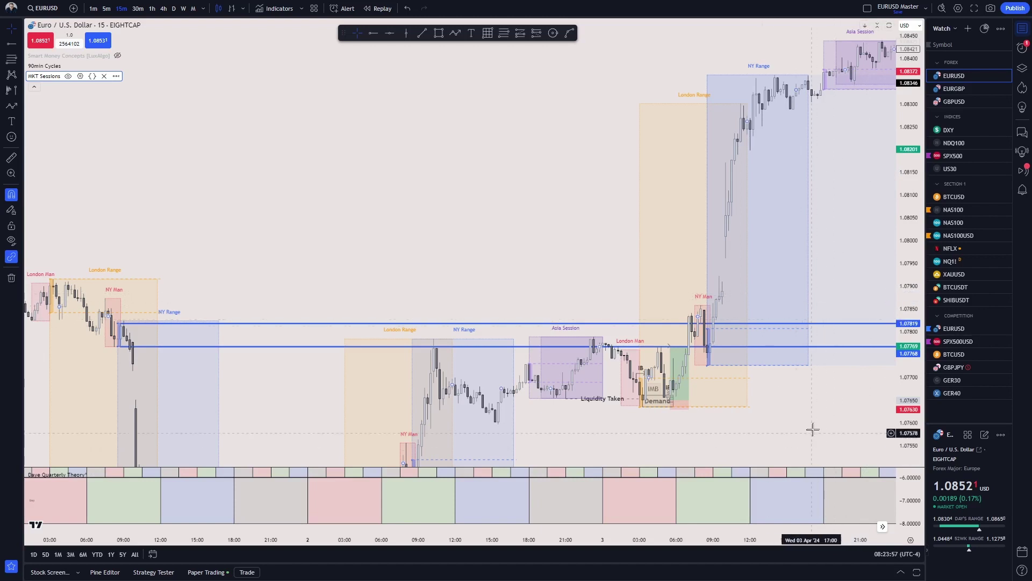
pyautogui.moveTo(811, 428); pyautogui.dragTo(803, 402)
pyautogui.moveTo(910, 363)
pyautogui.mouseDown()
pyautogui.moveTo(911, 347)
pyautogui.moveTo(911, 359)
pyautogui.mouseUp()
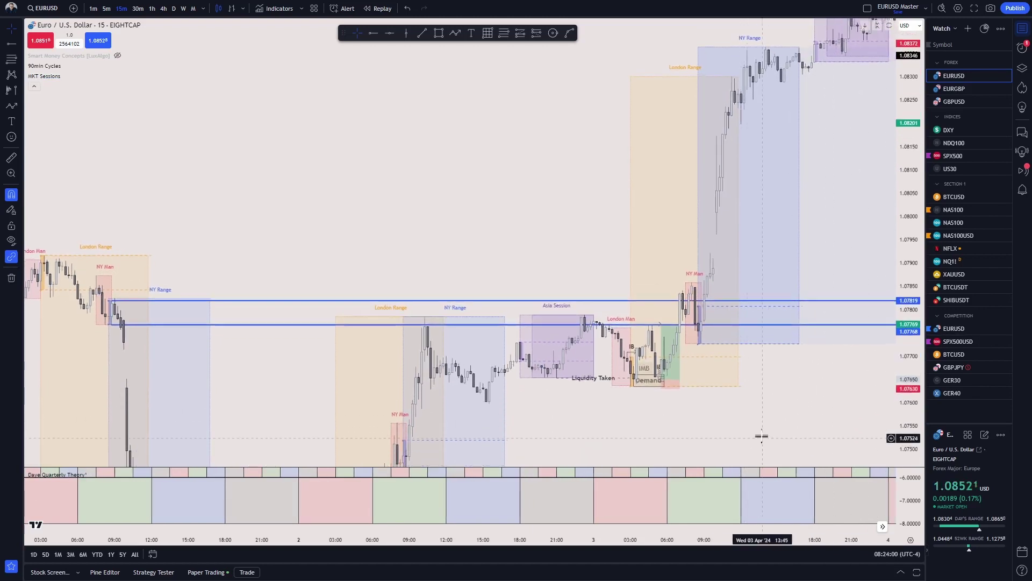
pyautogui.moveTo(792, 405); pyautogui.dragTo(850, 355)
pyautogui.scroll(3, 735, 426)
pyautogui.moveTo(690, 422); pyautogui.dragTo(765, 455)
pyautogui.scroll(3, 722, 438)
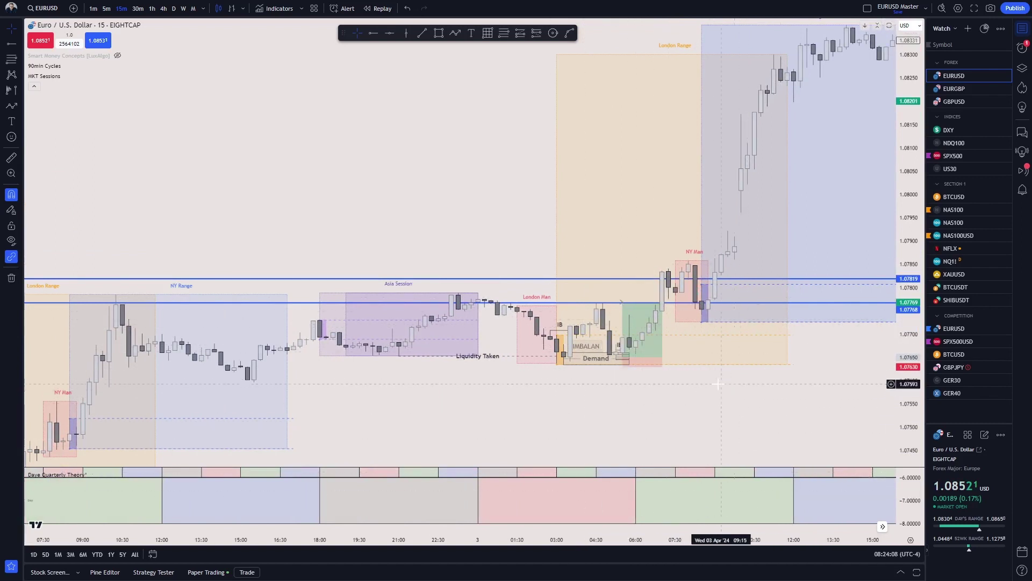
pyautogui.moveTo(779, 396); pyautogui.dragTo(795, 389)
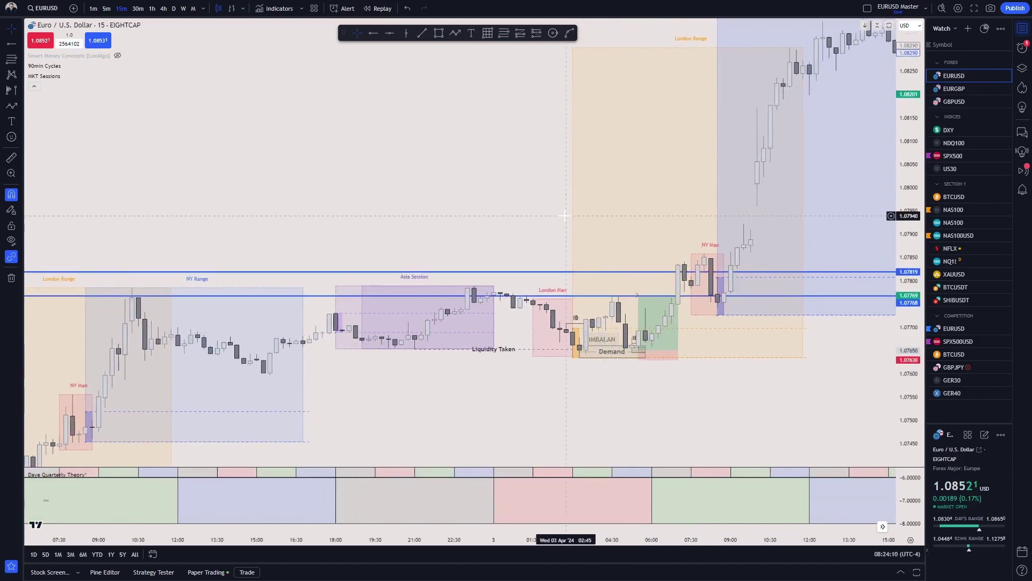